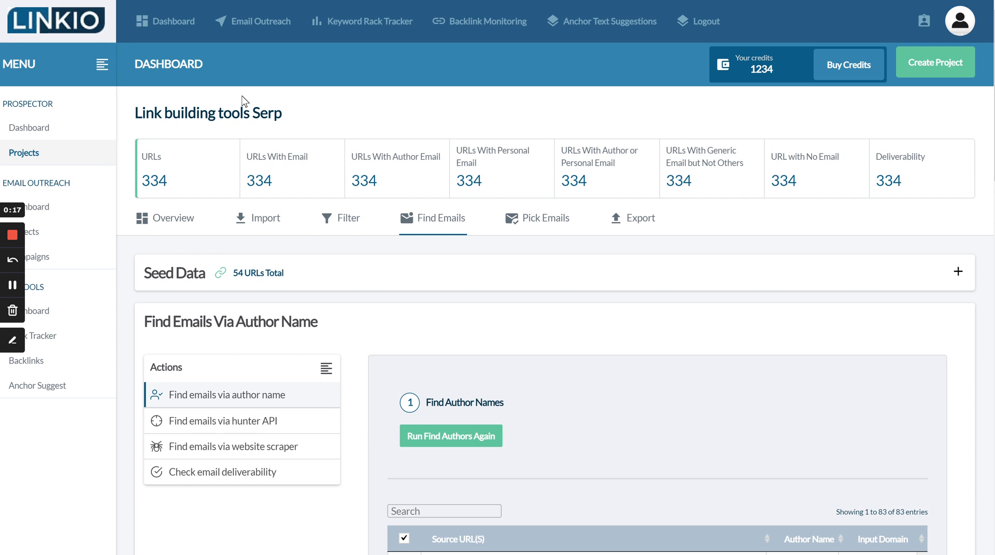
Check the Email Outreach volume stats on the other open dashboard and return to the Link building tools Serp project.
key(ctrl+Tab)
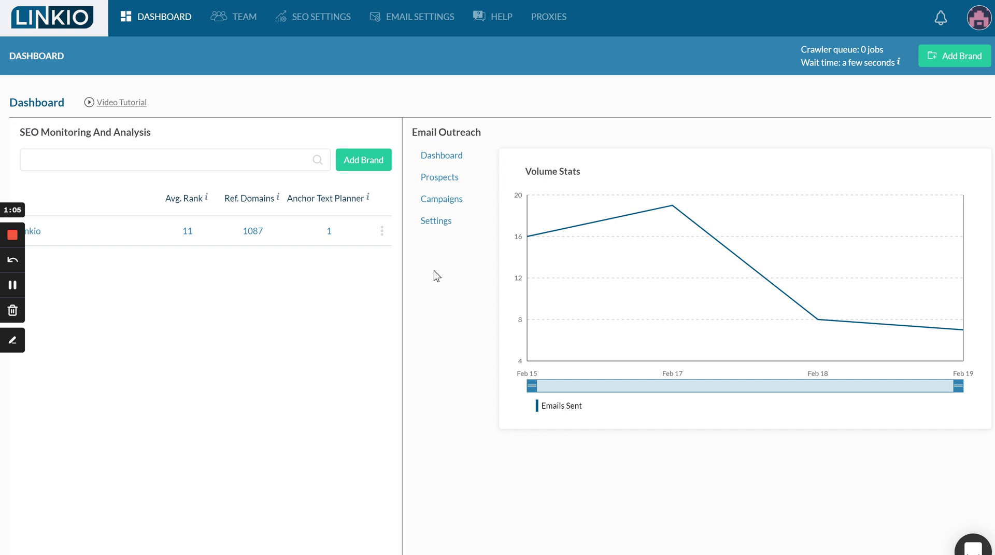
click(213, 0)
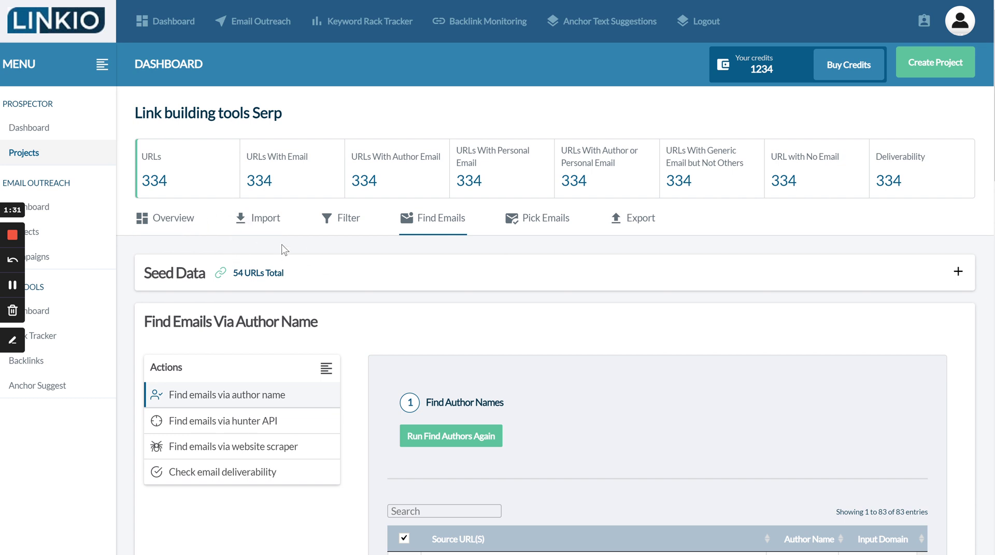
Open the project's URL import page, expand its Seed Data, and look through the listed source URLs.
click(337, 220)
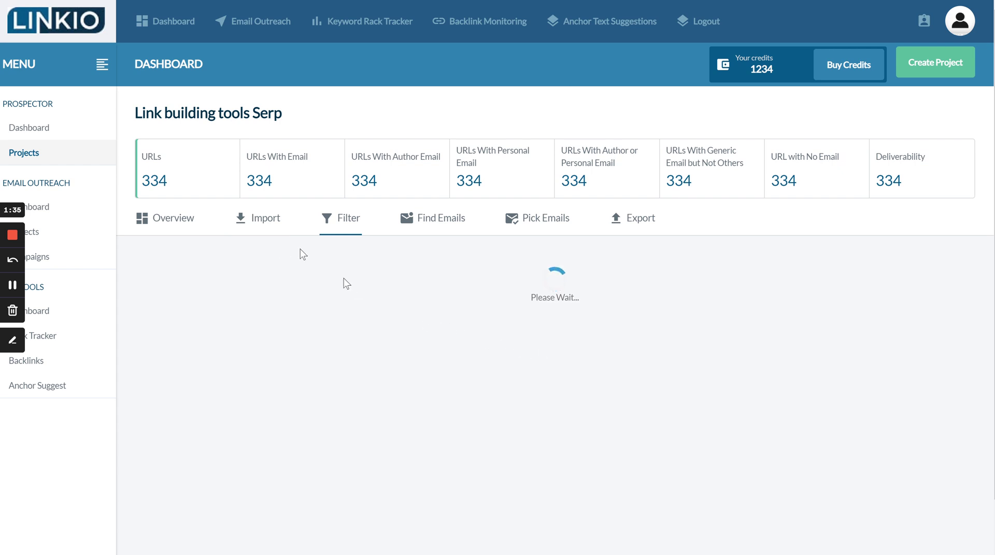
click(262, 221)
scroll(472, 308, down, 2)
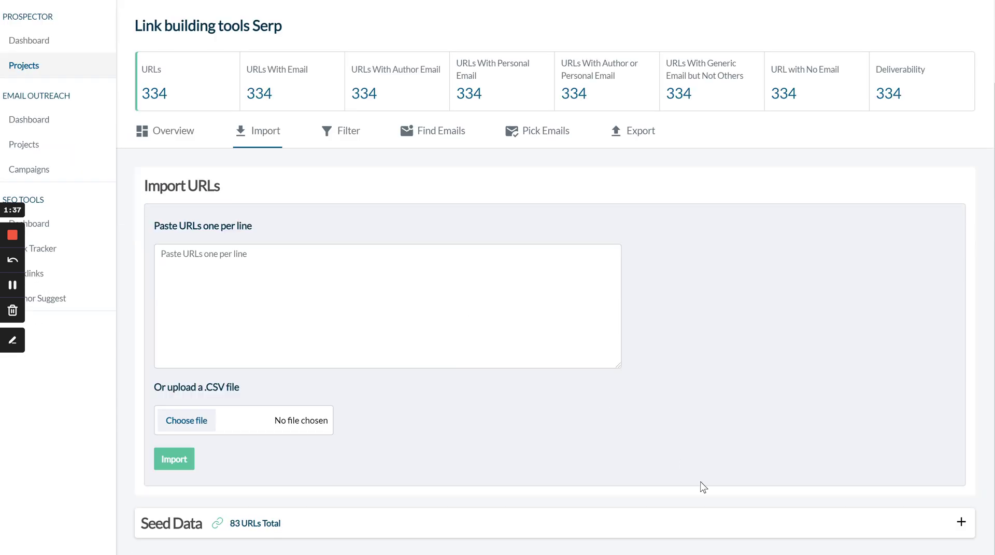
click(962, 522)
scroll(613, 351, down, 5)
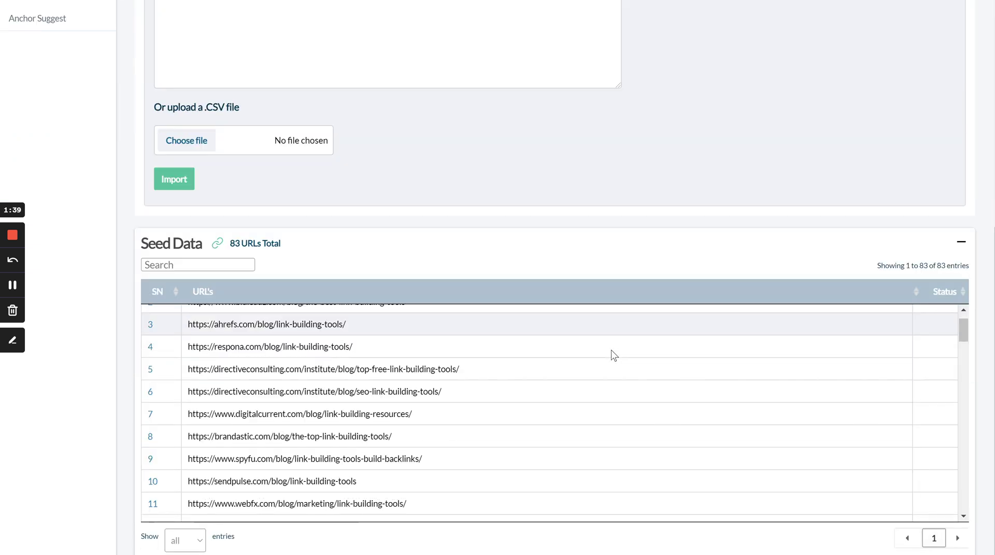
scroll(378, 350, down, 3)
scroll(378, 350, up, 3)
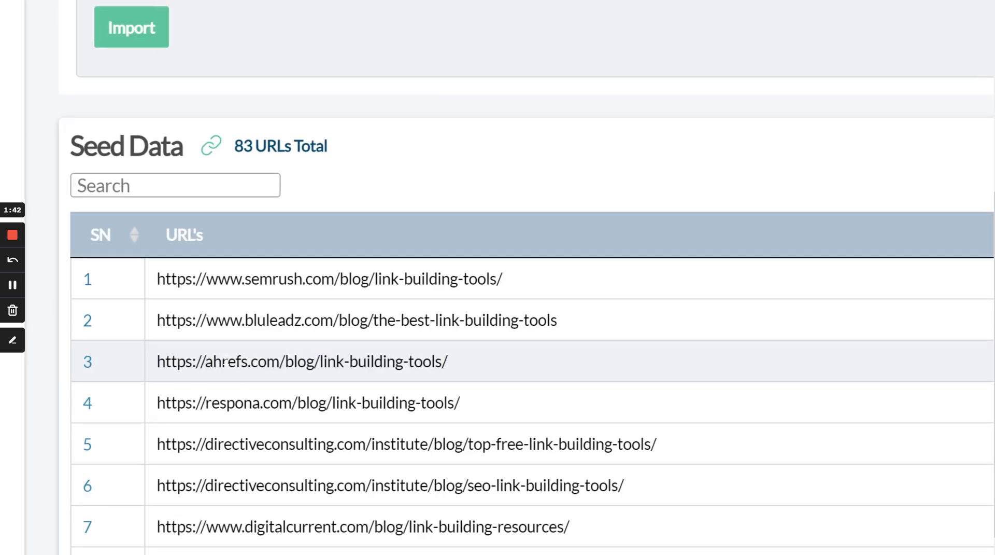
scroll(226, 360, down, 3)
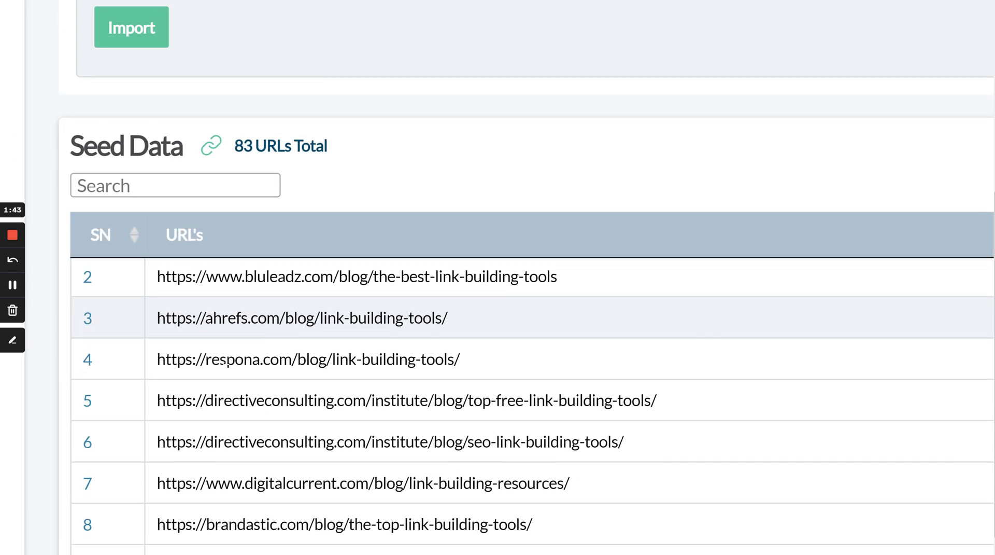
scroll(225, 363, down, 2)
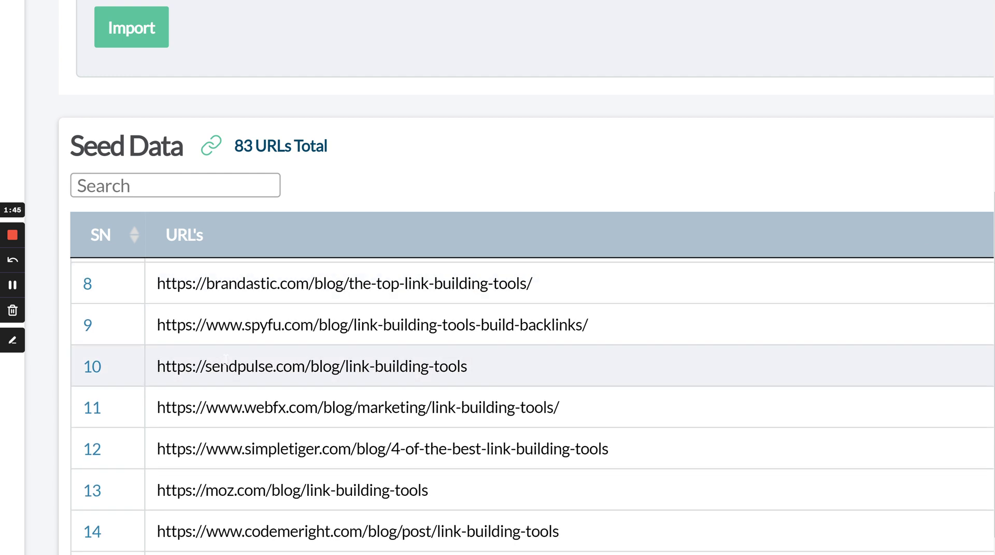
scroll(370, 228, up, 7)
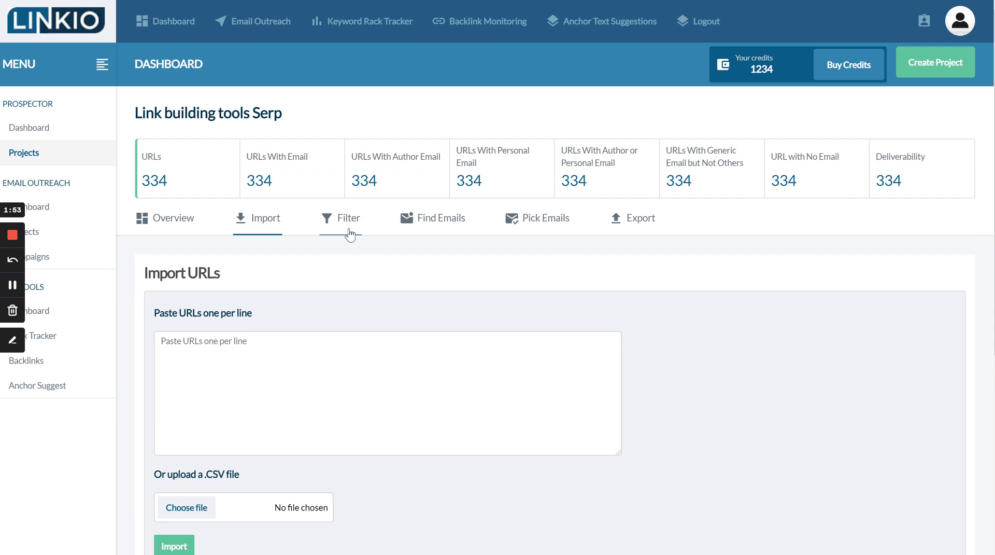
Open the project's URL filtering page and look over the available filter actions.
click(350, 234)
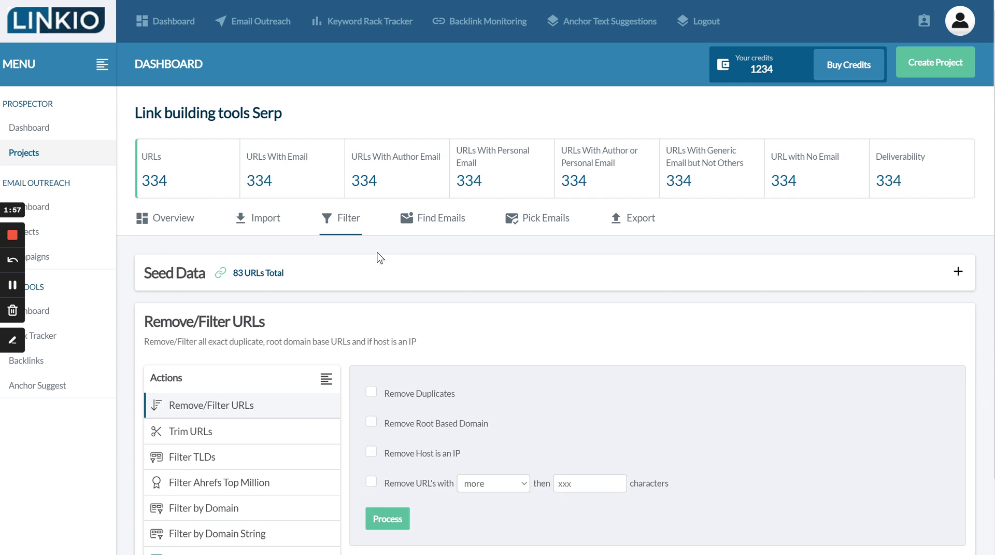
scroll(347, 290, down, 2)
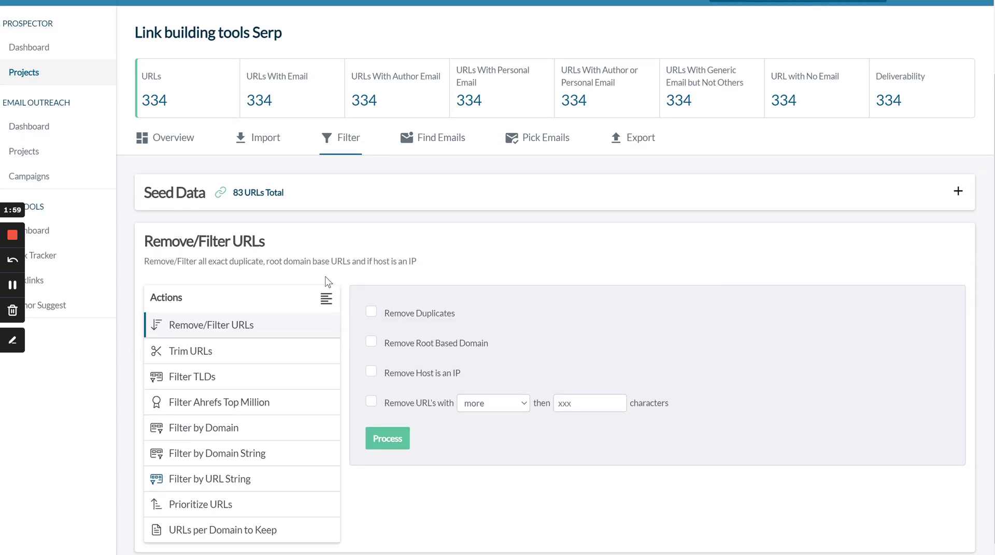
scroll(322, 235, down, 1)
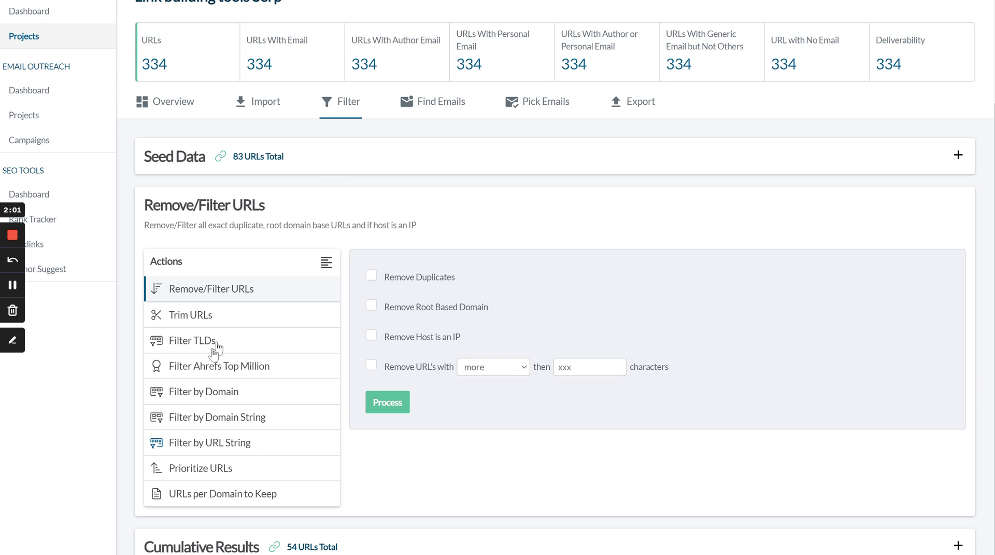
scroll(153, 337, up, 4)
scroll(151, 337, down, 4)
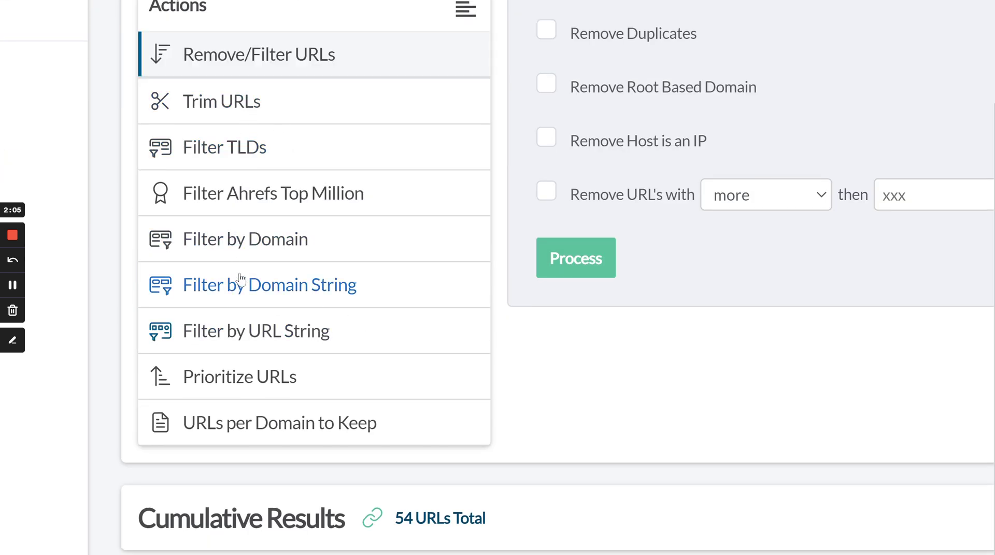
Run Filter Ahrefs Top Million with 30000 and Remove Sites to preview the URLs proposed for removal.
click(270, 203)
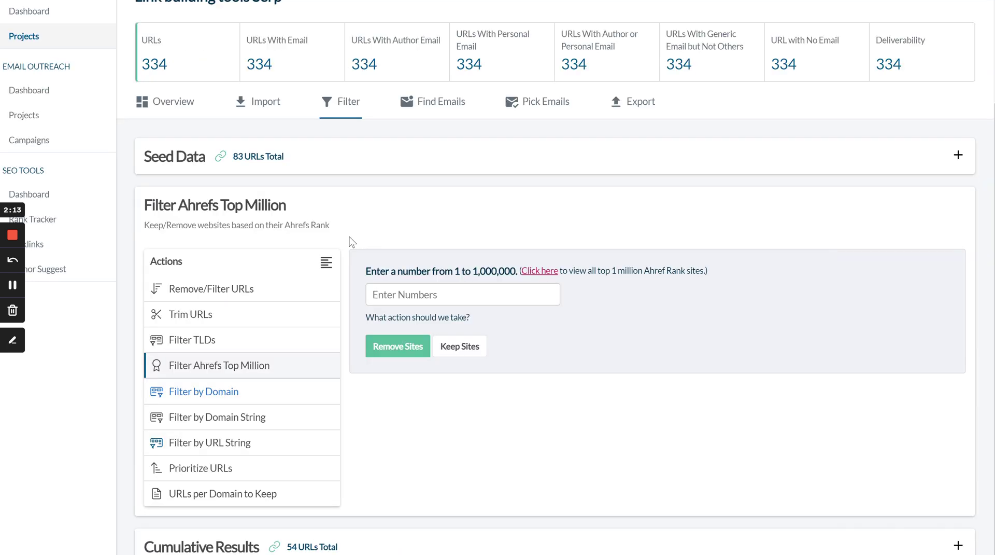
click(597, 64)
text(30000)
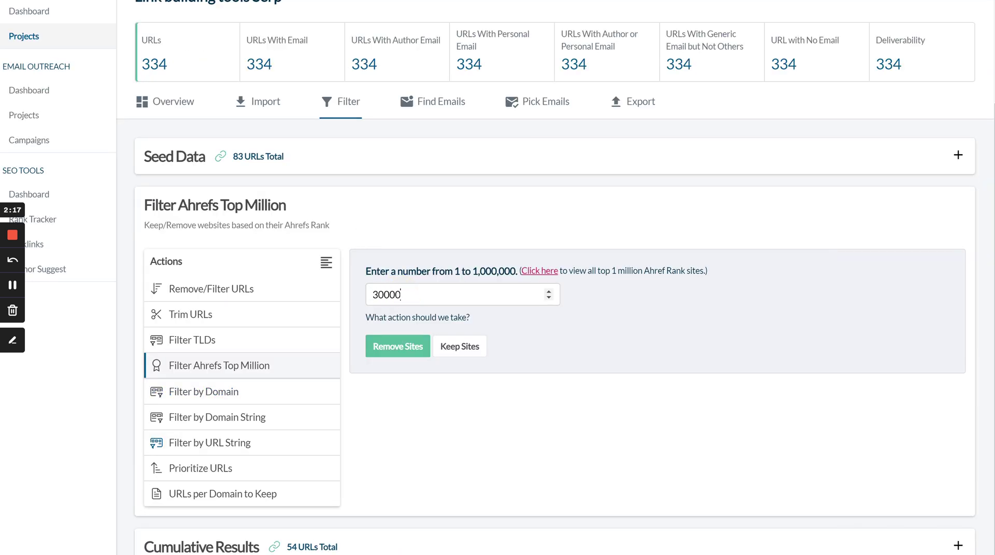
click(396, 348)
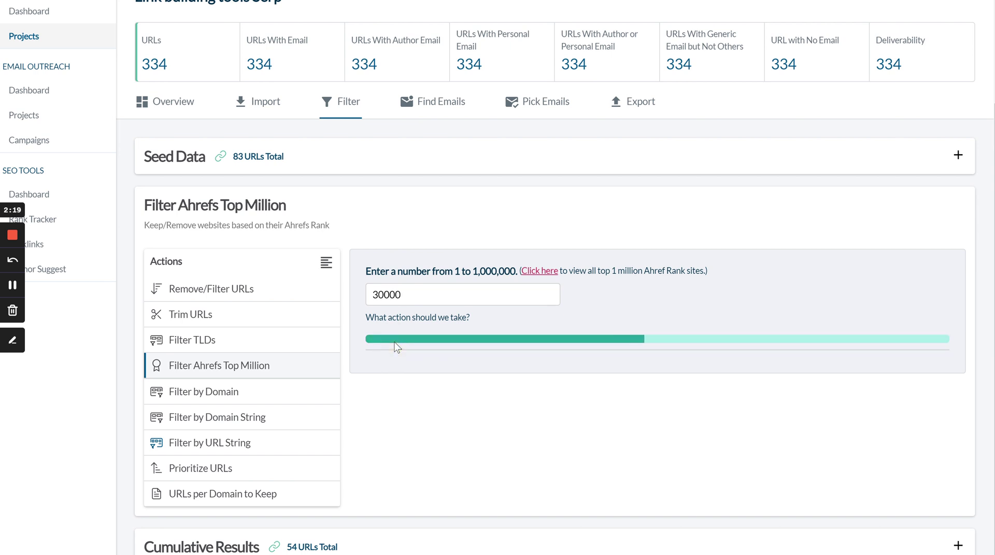
scroll(485, 311, down, 3)
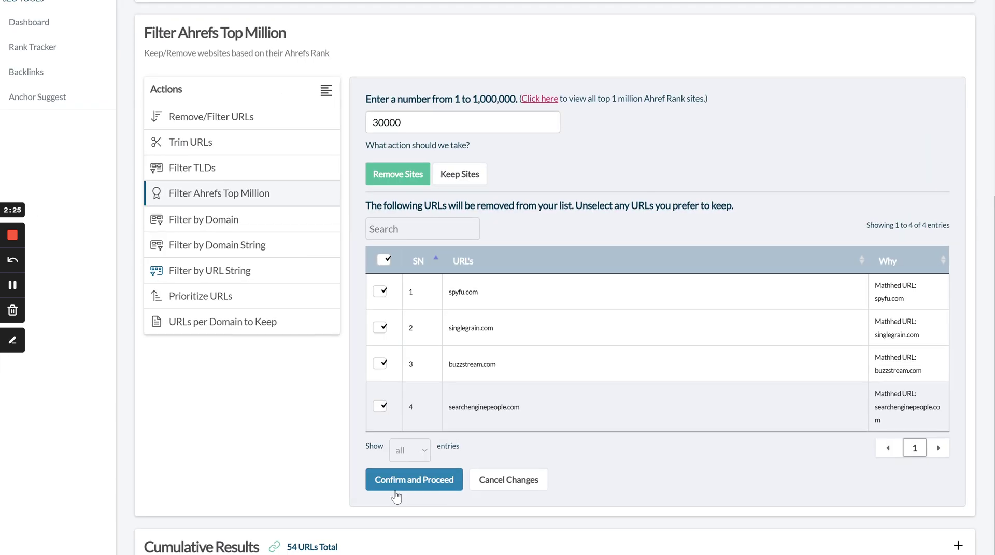
Open Filter by Domain and examine its site categories together with the Seed Data URL total.
click(279, 239)
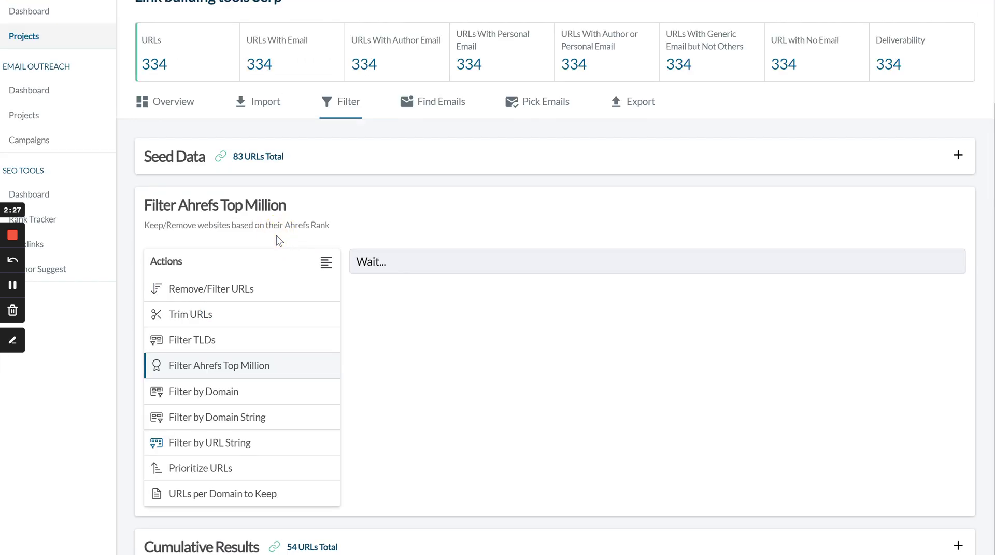
click(232, 273)
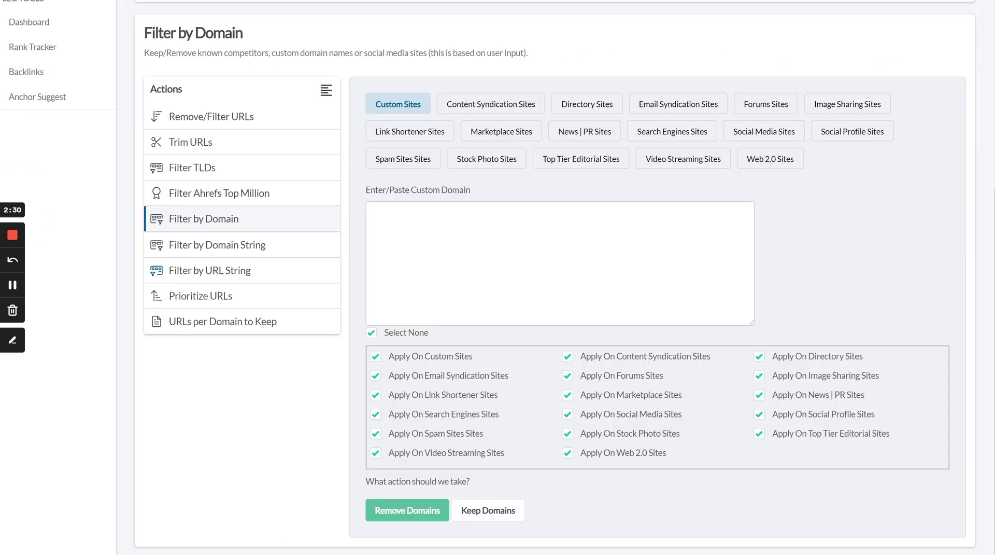
scroll(352, 264, up, 5)
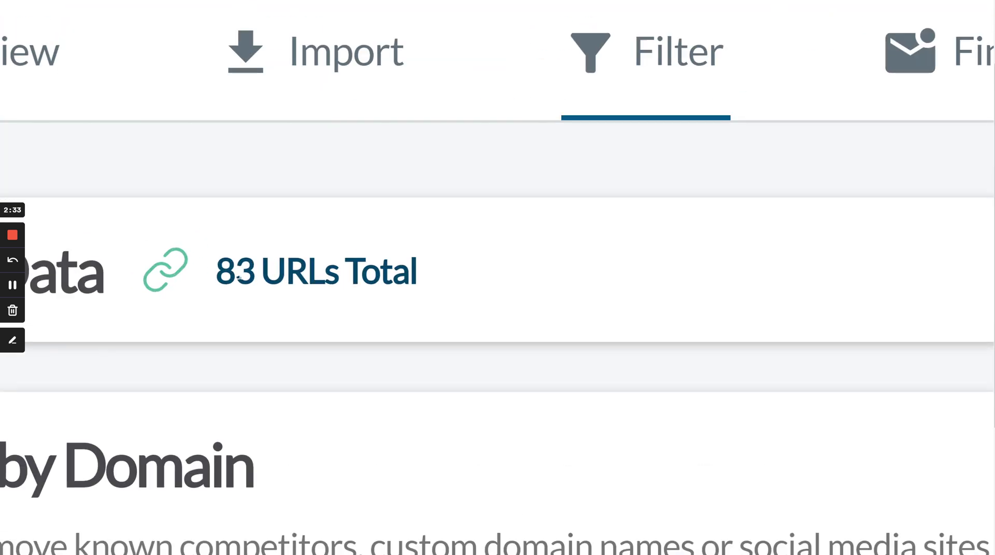
scroll(241, 266, down, 5)
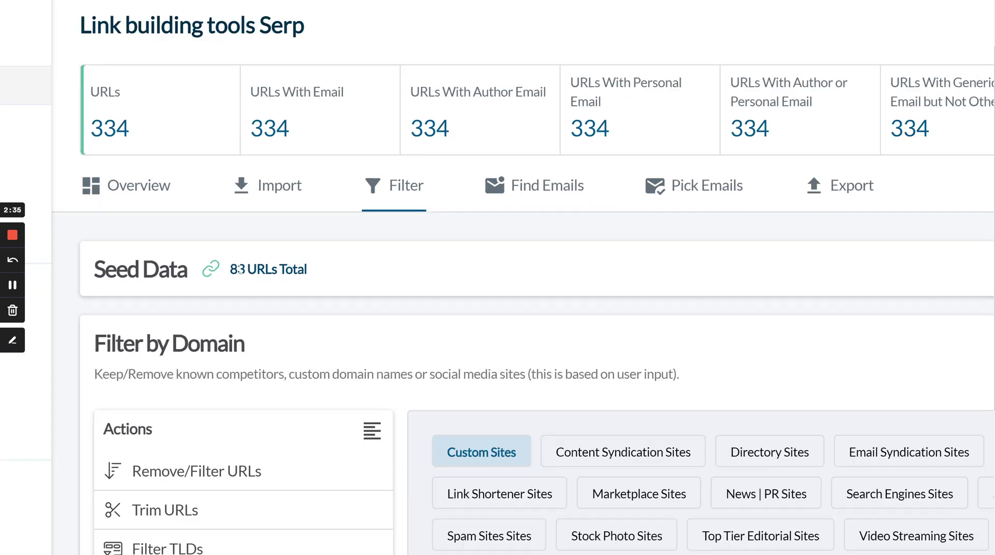
scroll(410, 297, down, 6)
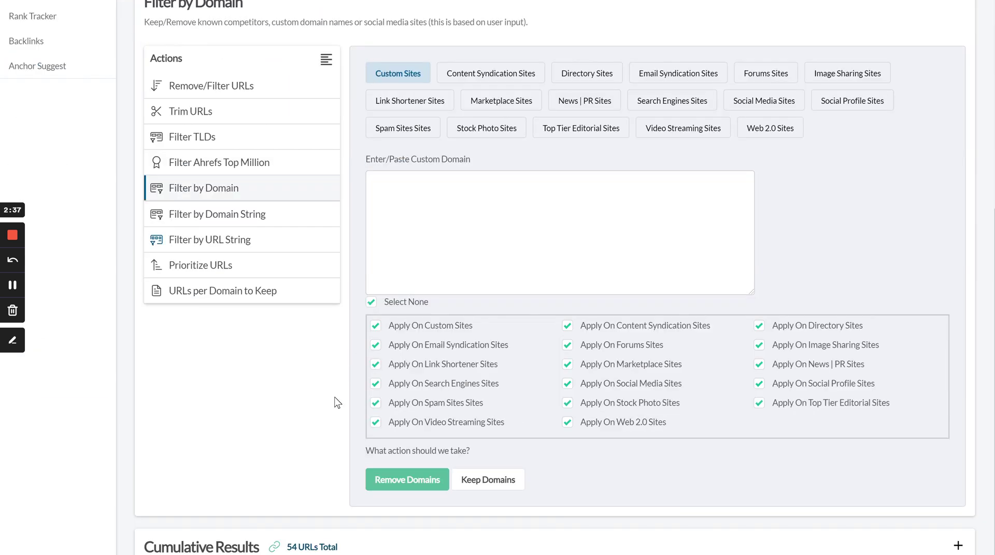
Expand the Cumulative Results and look through the URLs left after filtering.
click(958, 545)
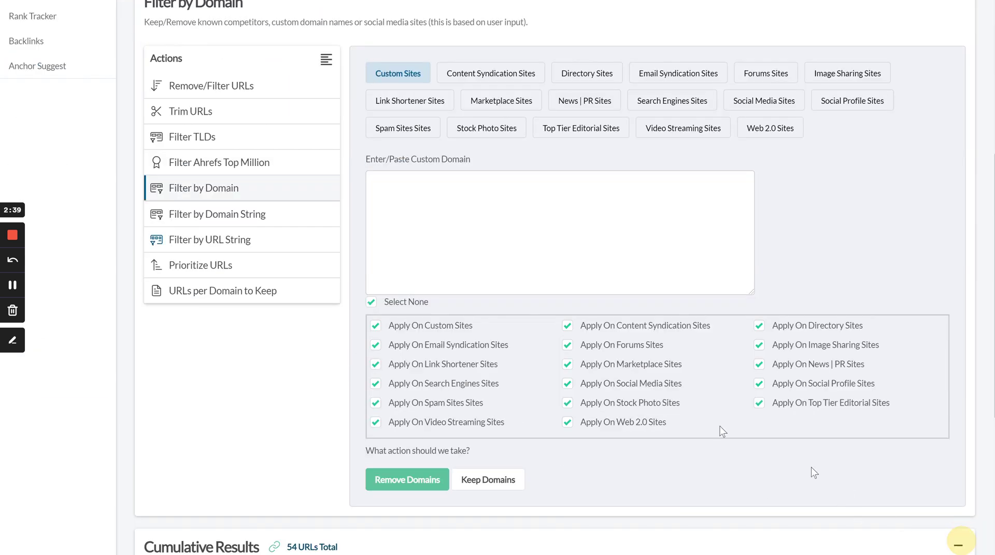
scroll(534, 392, down, 6)
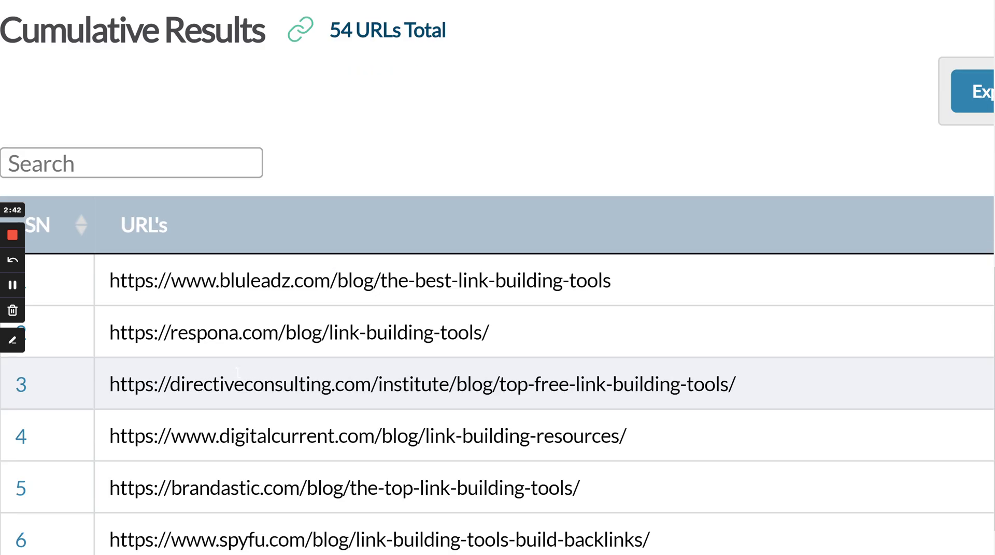
scroll(358, 366, down, 3)
scroll(234, 312, down, 4)
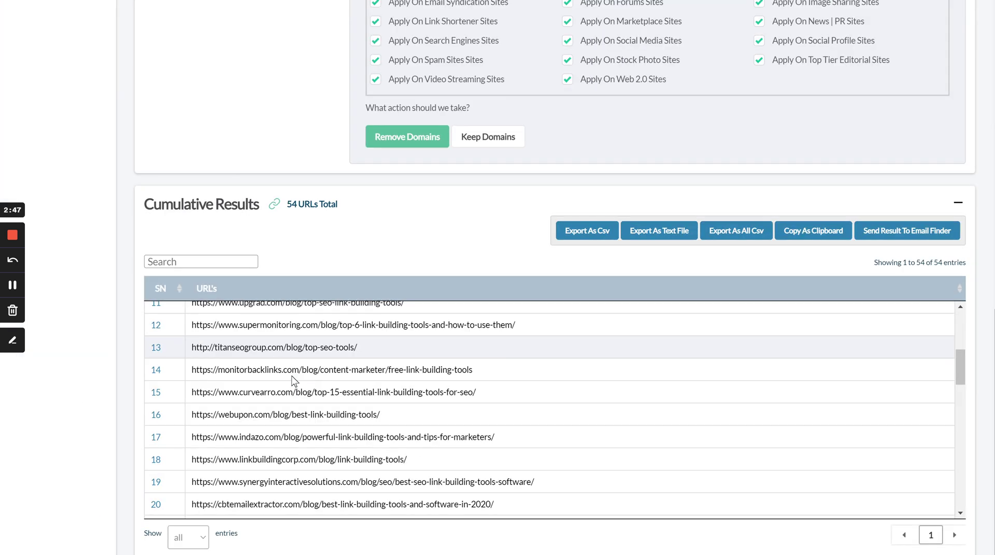
Open the project's Find Emails page and look over the email-finding methods and the author name section.
scroll(385, 264, up, 10)
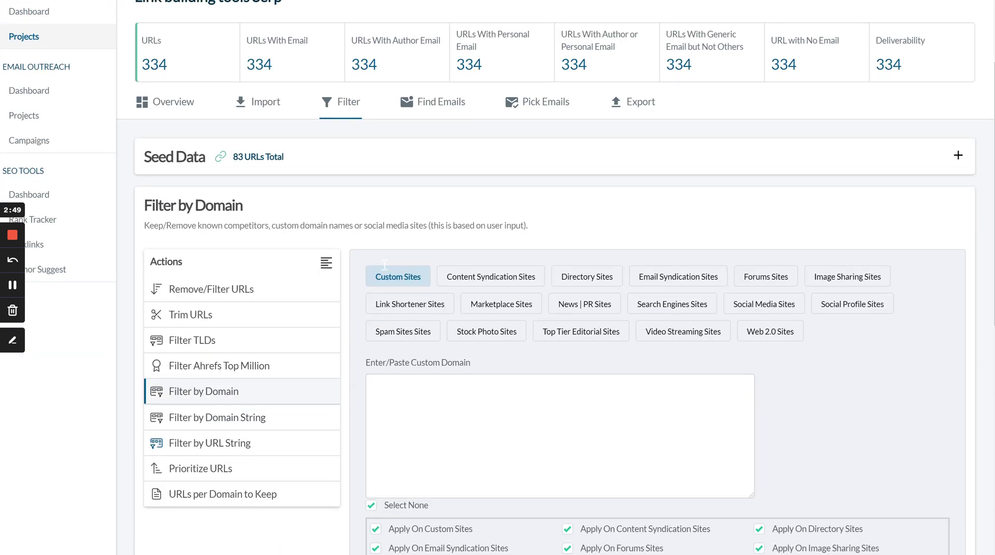
scroll(385, 264, up, 1)
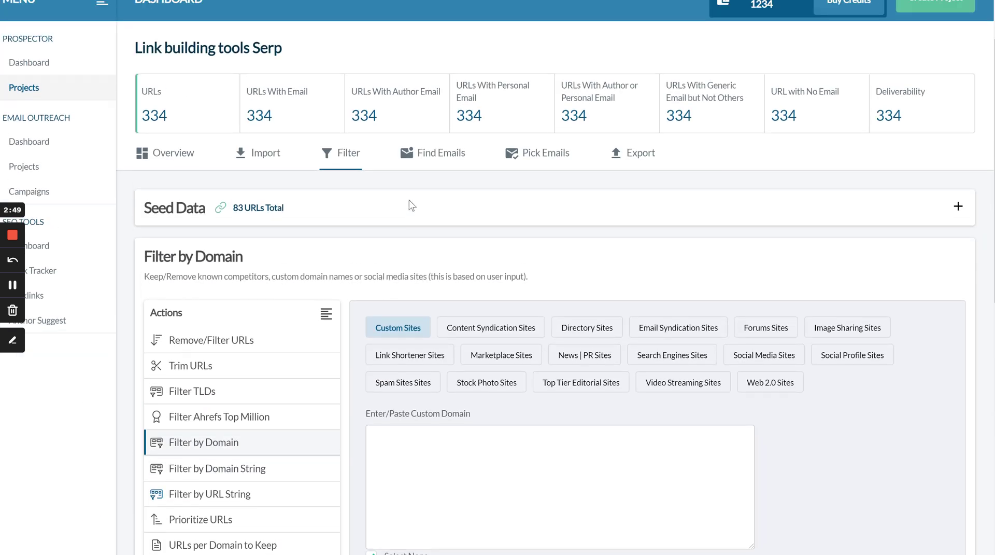
click(423, 165)
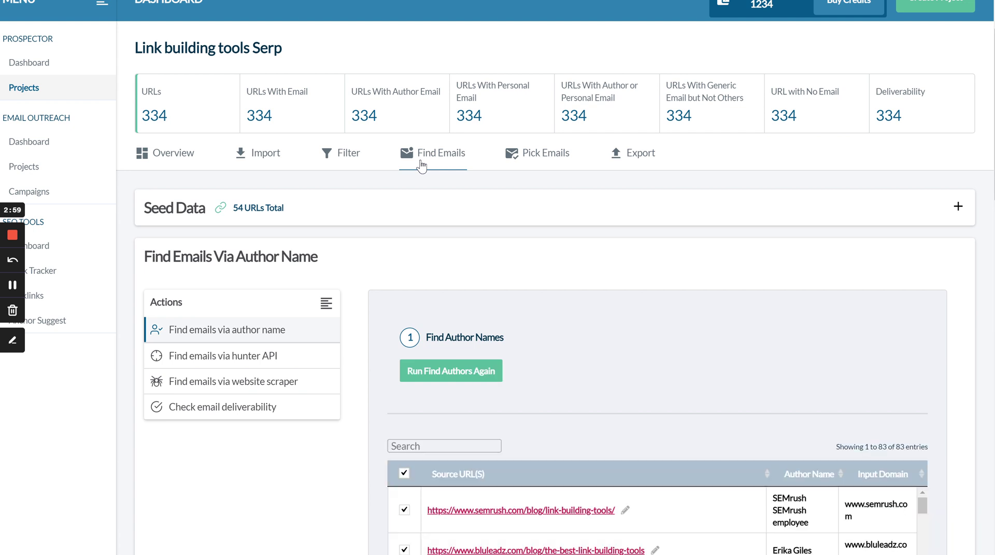
scroll(384, 292, down, 3)
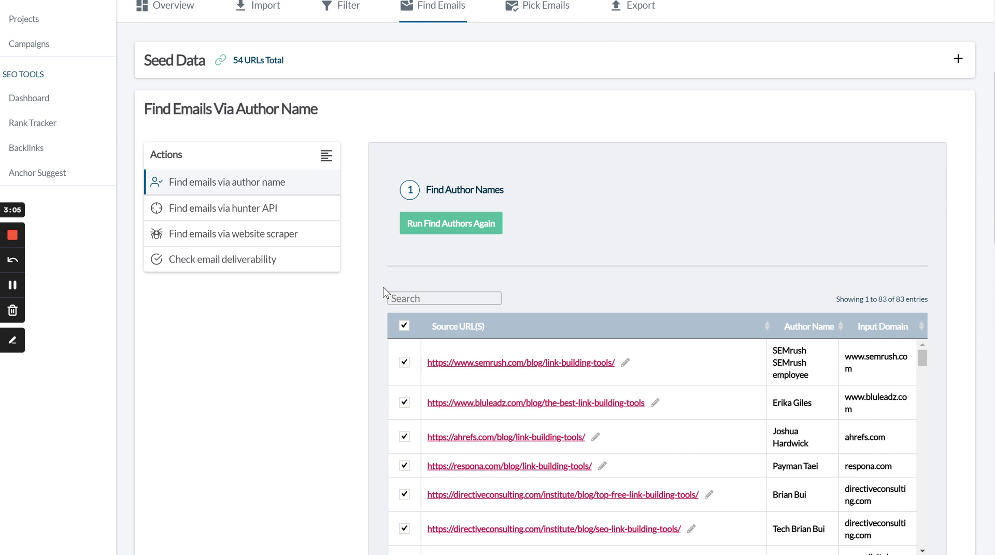
scroll(381, 297, down, 2)
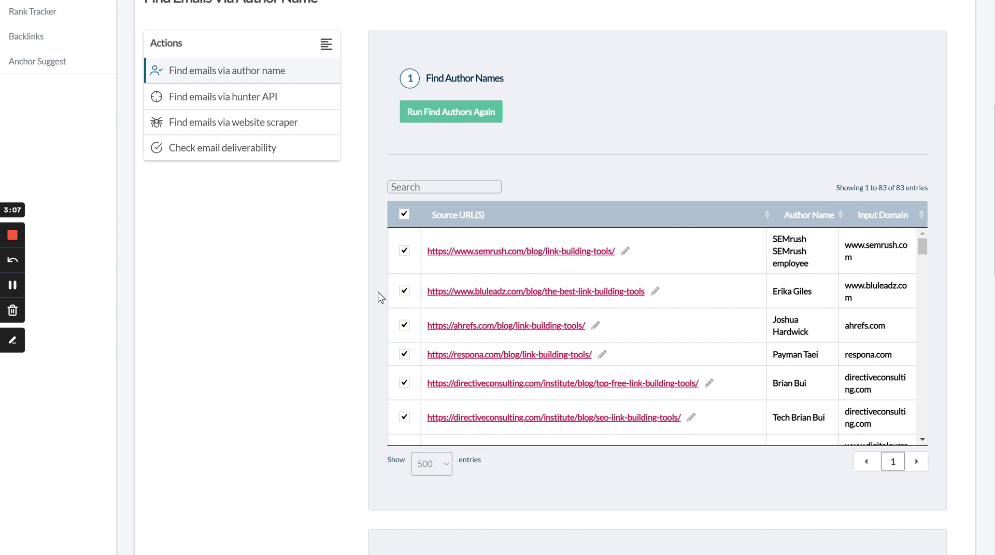
click(223, 70)
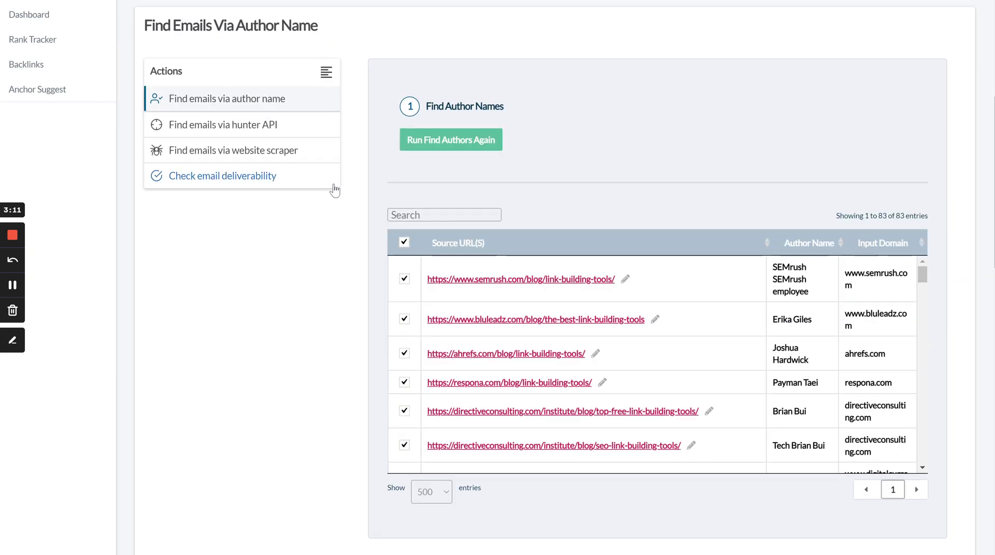
scroll(363, 218, up, 5)
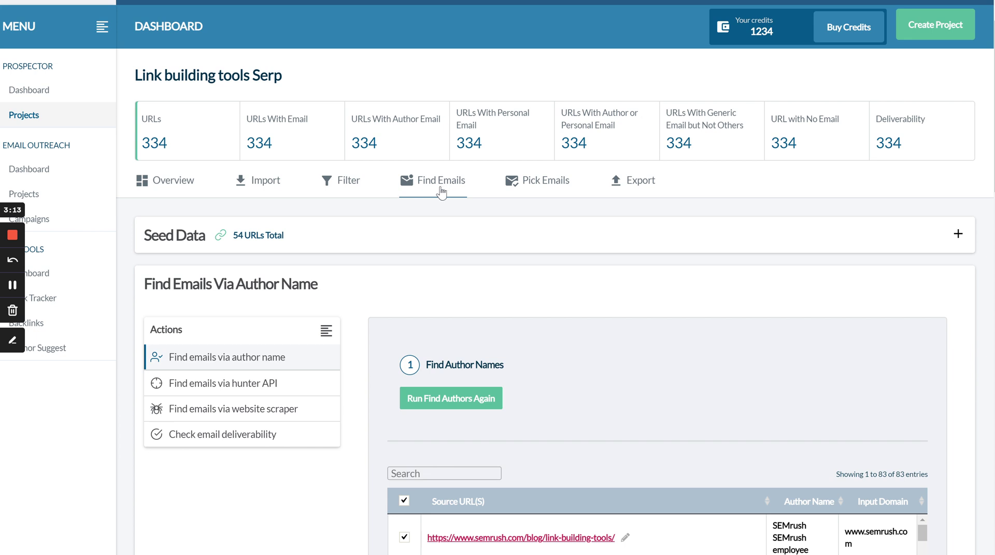
Choose finding emails via author name and look through the author names and domains listed for the source URLs.
scroll(187, 407, down, 4)
click(175, 186)
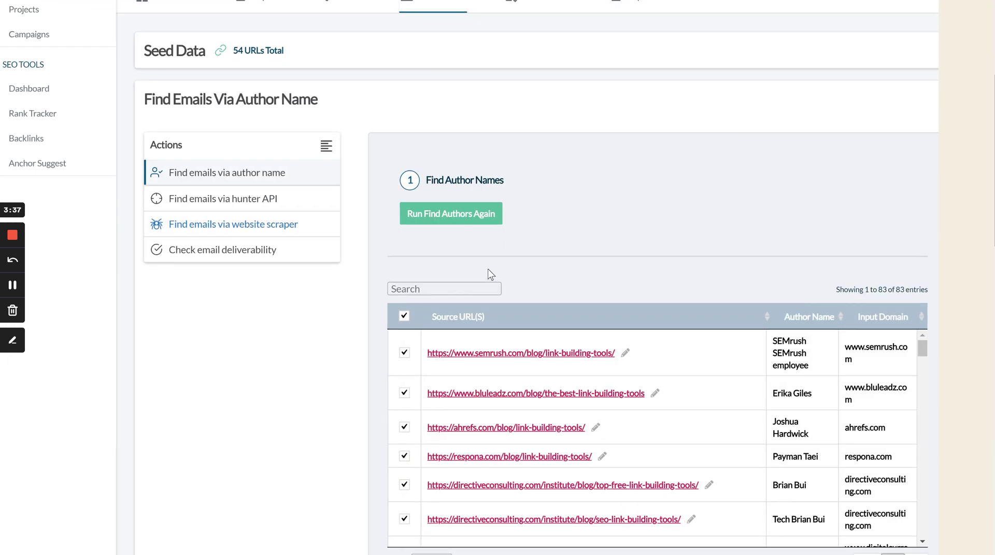
scroll(491, 274, down, 2)
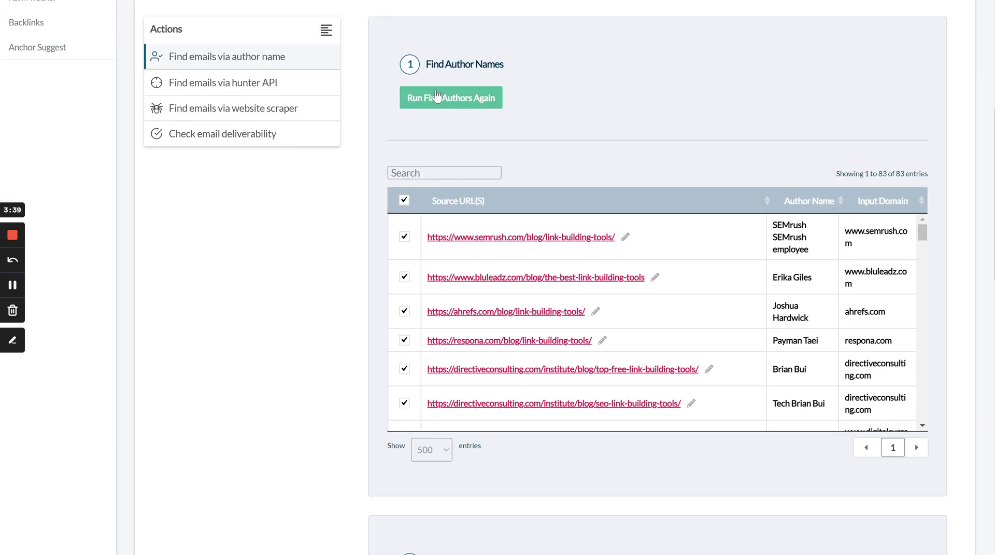
scroll(602, 304, down, 2)
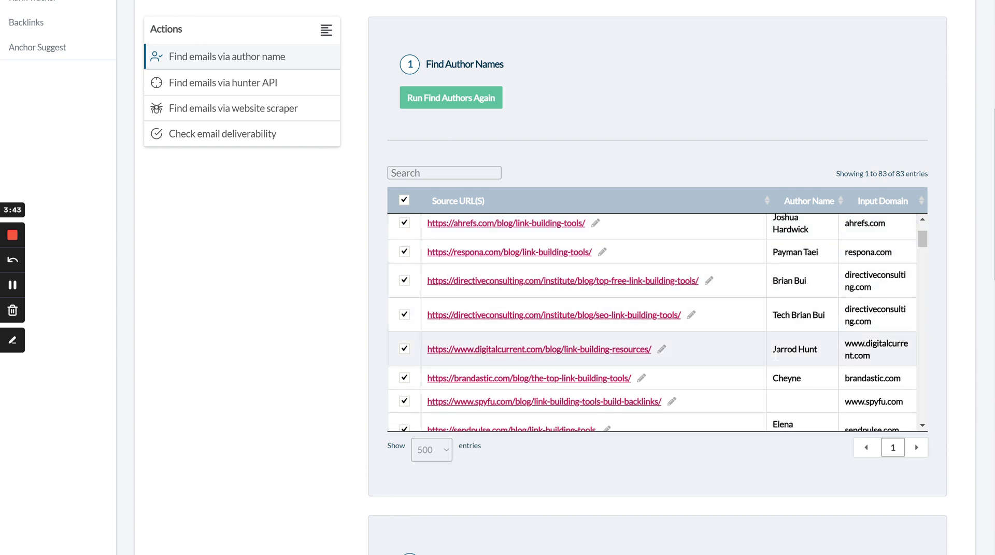
Look through the remaining author names and the emails found from them, with their domains and included sources.
scroll(773, 311, down, 3)
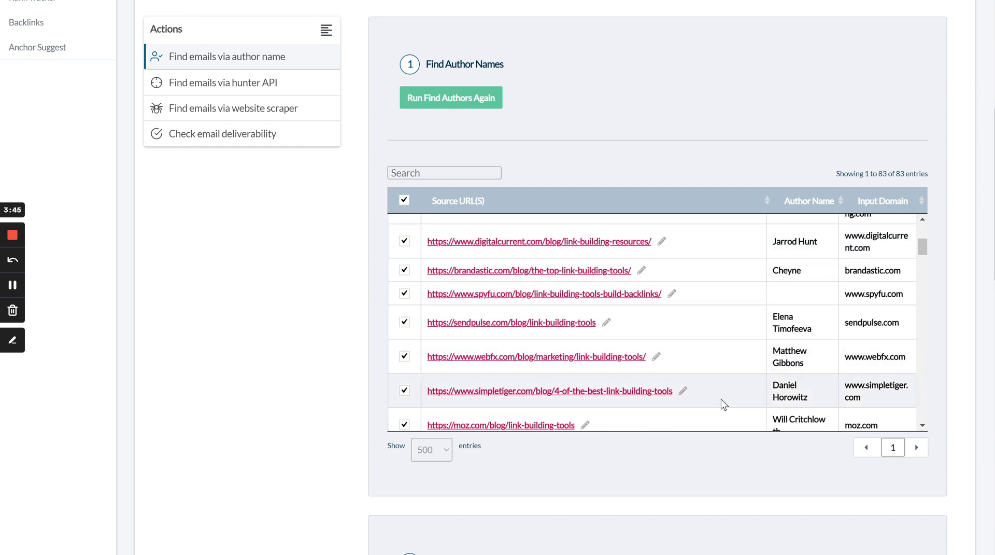
scroll(693, 523, down, 5)
scroll(533, 374, down, 3)
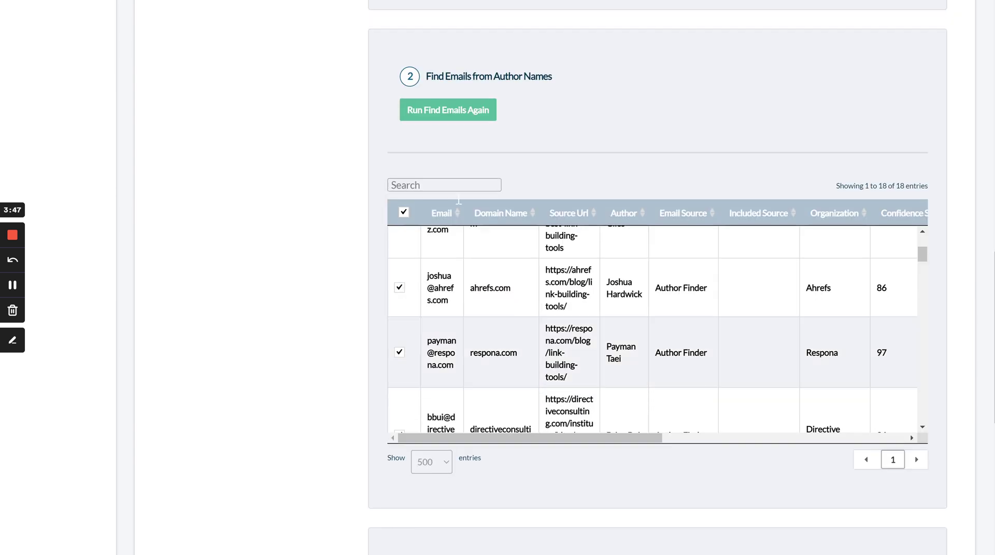
scroll(407, 270, up, 3)
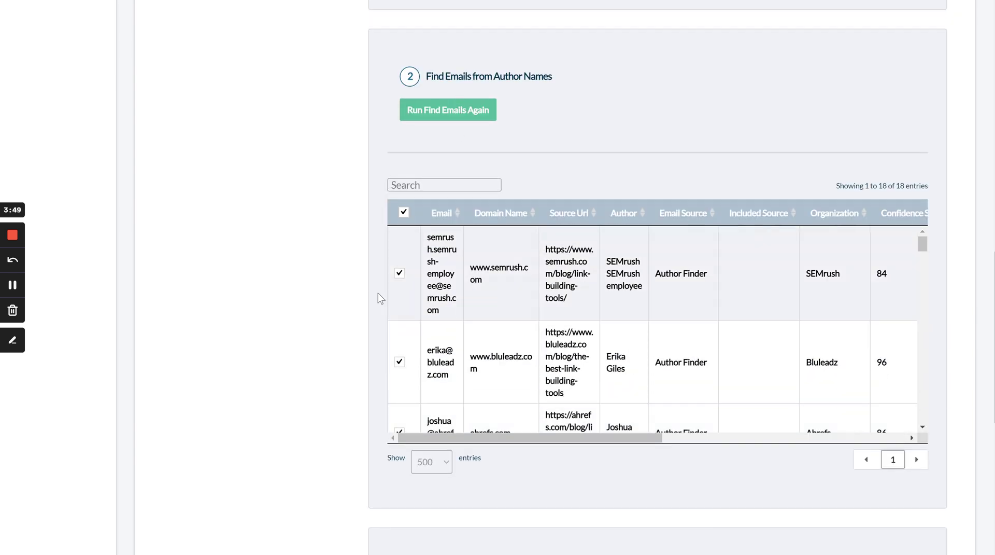
scroll(377, 302, down, 1)
scroll(439, 287, down, 3)
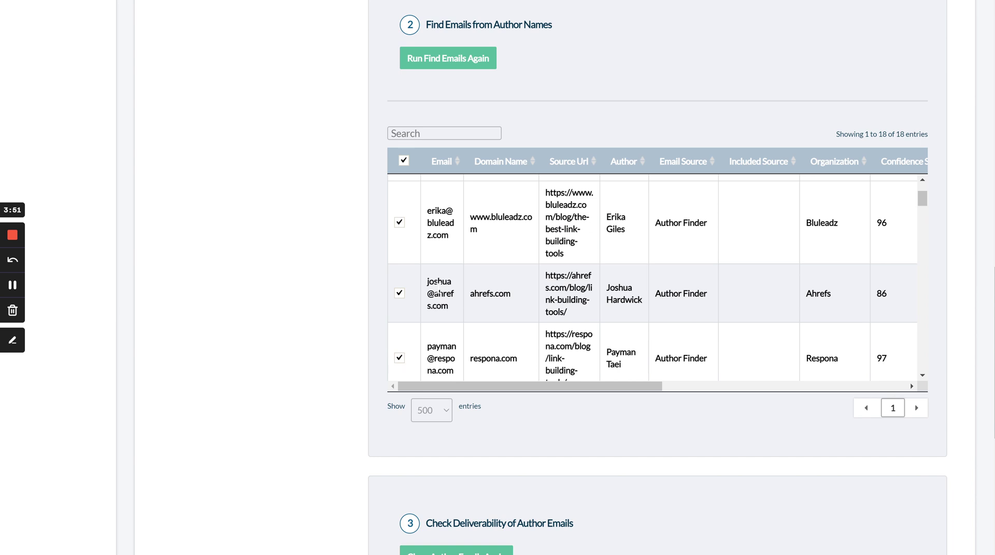
scroll(439, 287, down, 3)
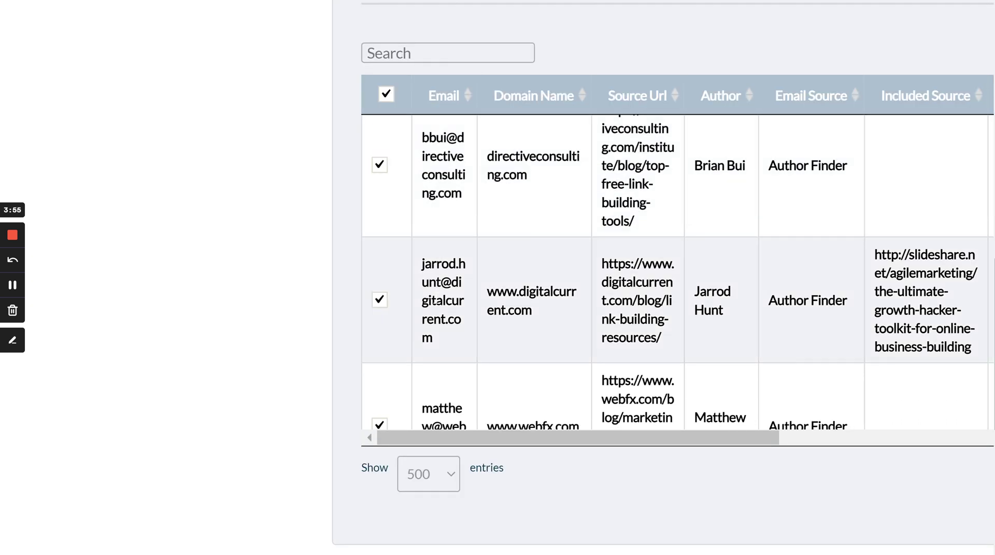
scroll(436, 298, down, 5)
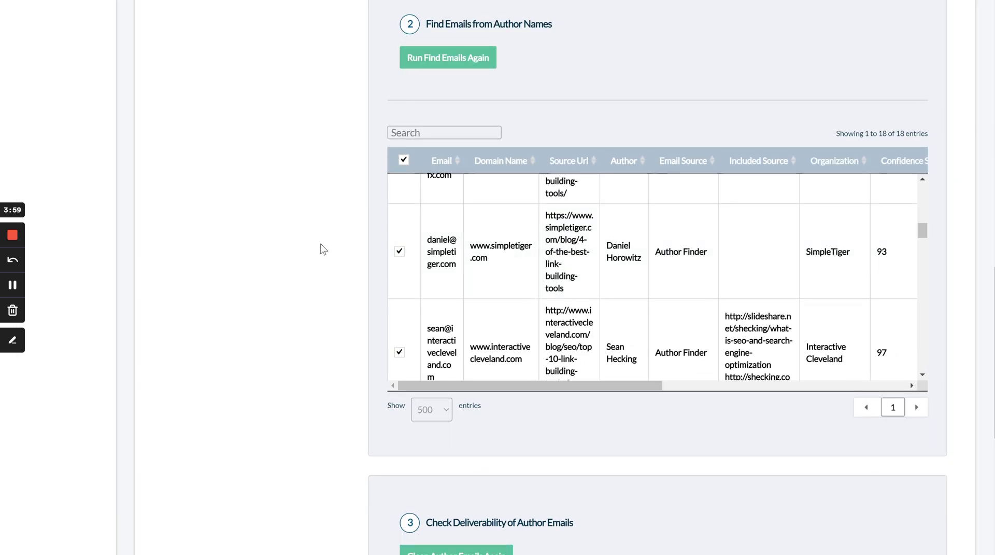
Examine the Check Deliverability of Author Emails table, including its deliverability value for each author email.
scroll(444, 418, down, 5)
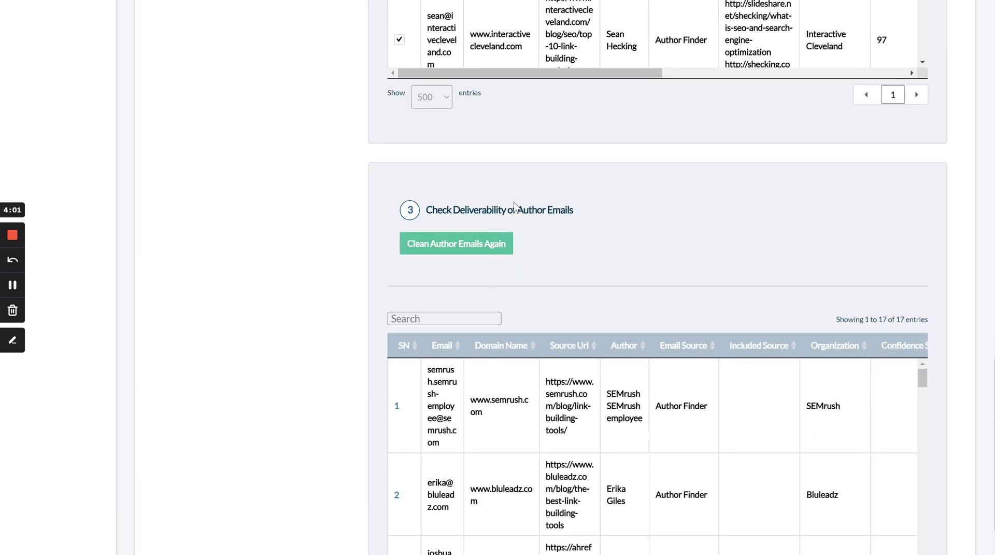
scroll(532, 231, down, 1)
scroll(459, 251, down, 2)
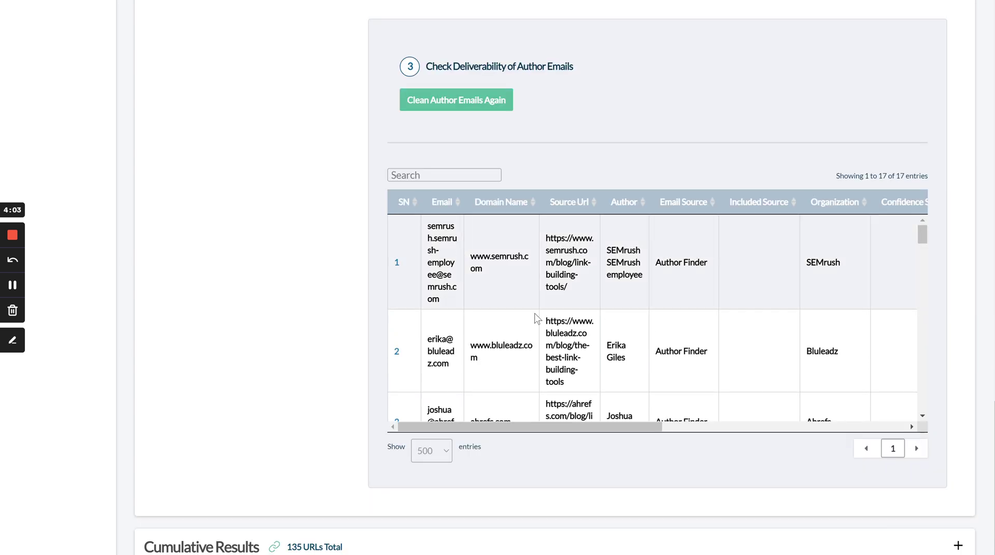
scroll(597, 345, right, 2)
scroll(596, 345, right, 6)
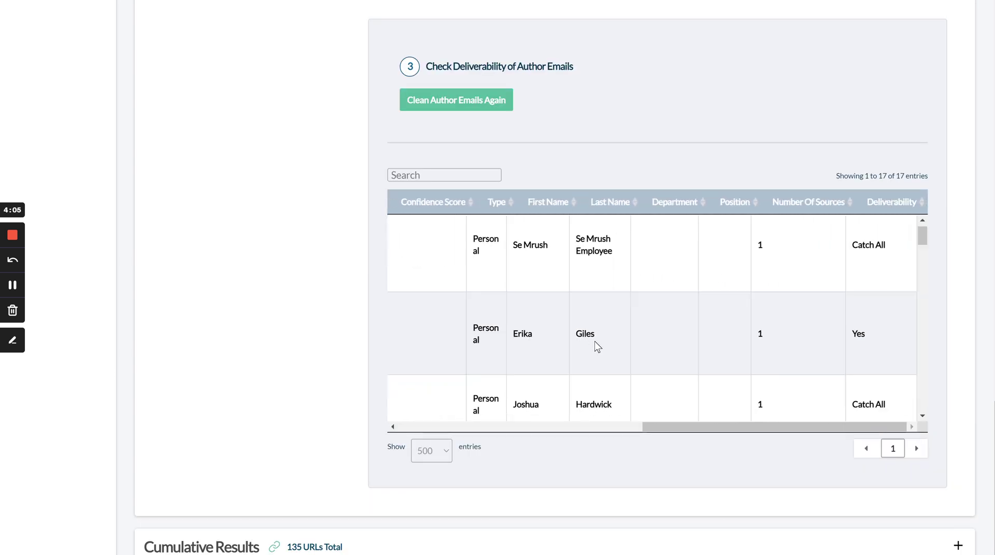
scroll(858, 311, down, 3)
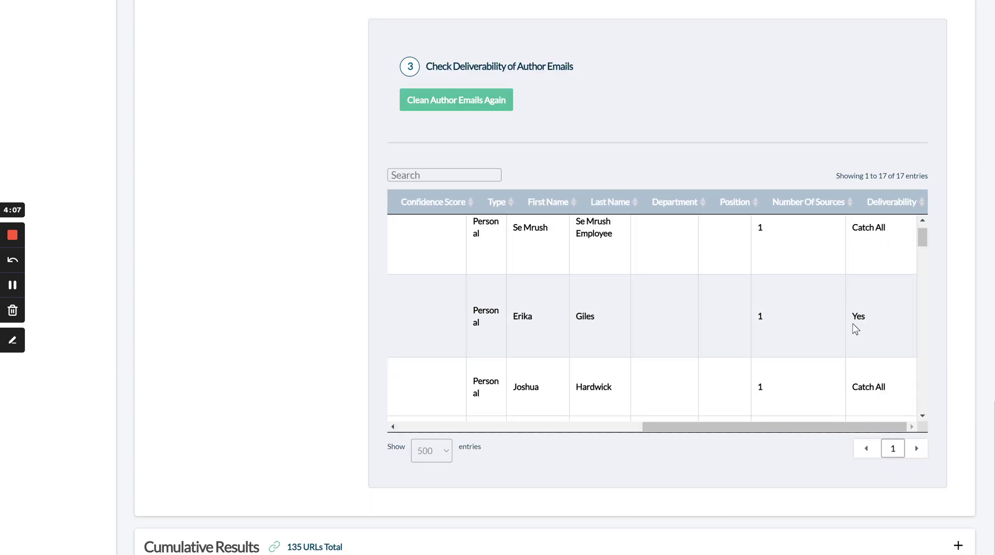
scroll(853, 373, down, 5)
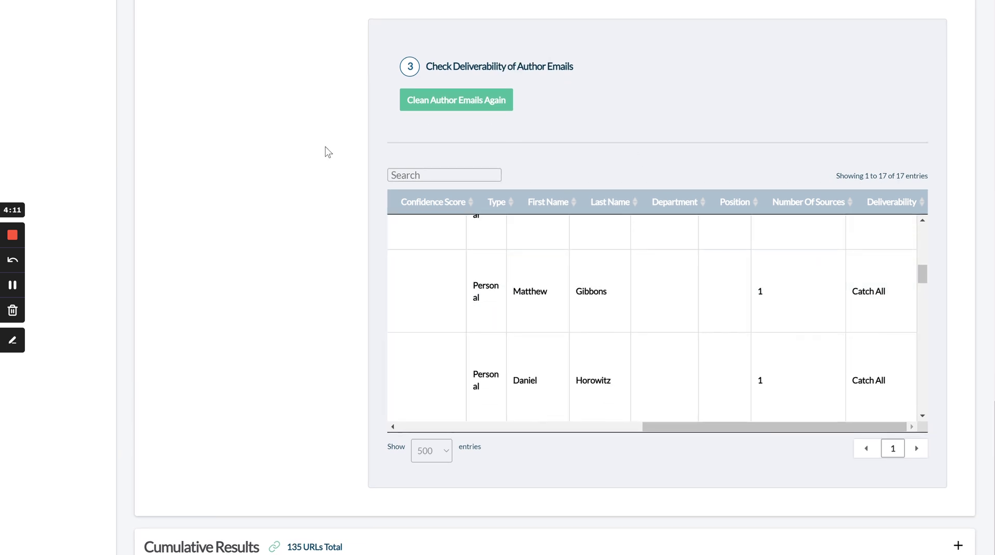
Open finding emails via Hunter API and review the options for the email address type.
scroll(327, 151, up, 10)
scroll(326, 151, up, 10)
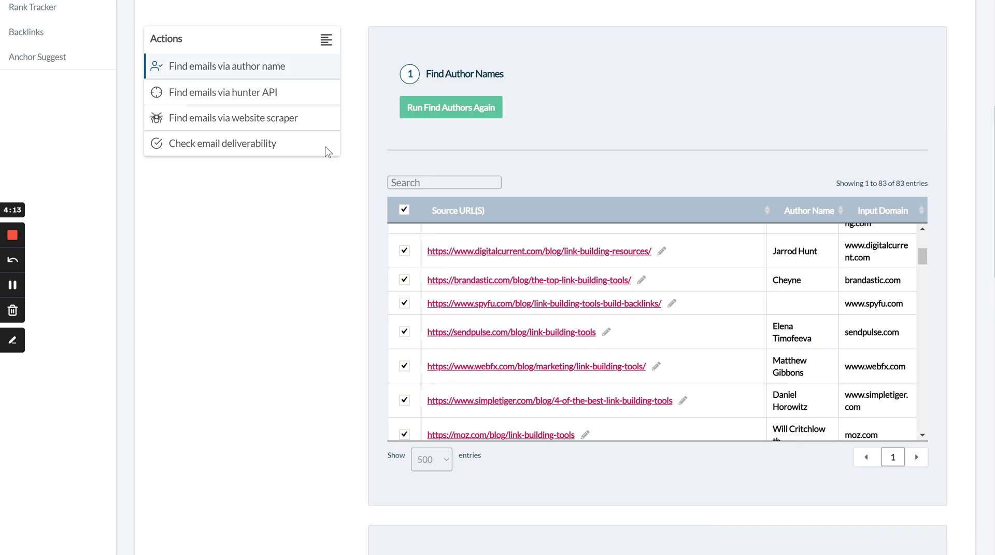
click(256, 118)
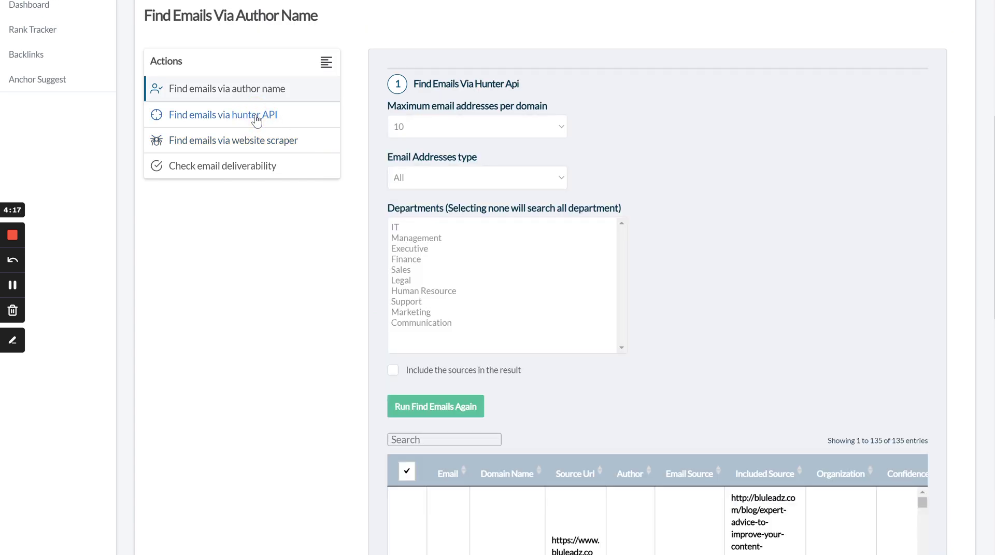
click(222, 115)
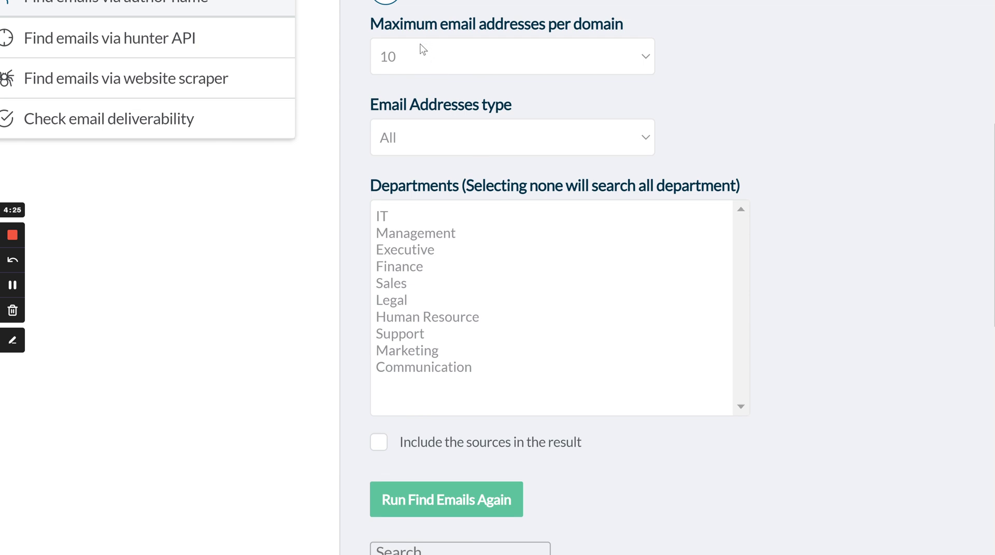
click(421, 134)
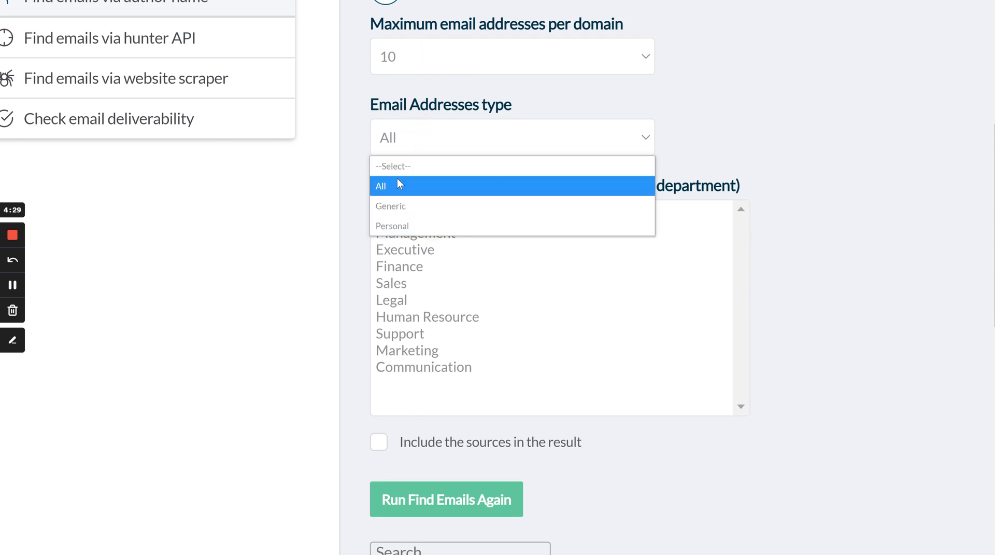
click(328, 264)
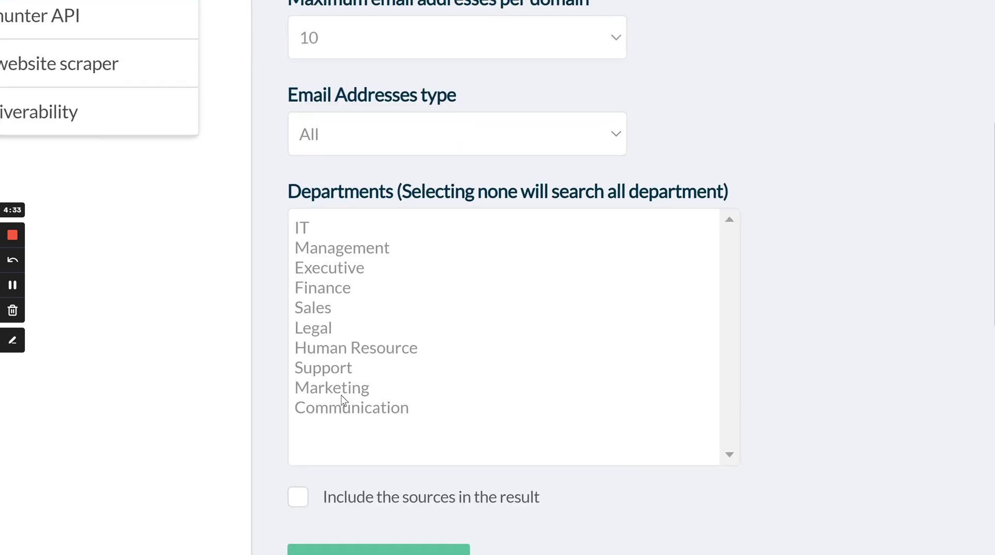
Select the Marketing, Support and Sales departments for the Hunter email search.
click(341, 396)
ctrl+click(332, 367)
ctrl+click(325, 311)
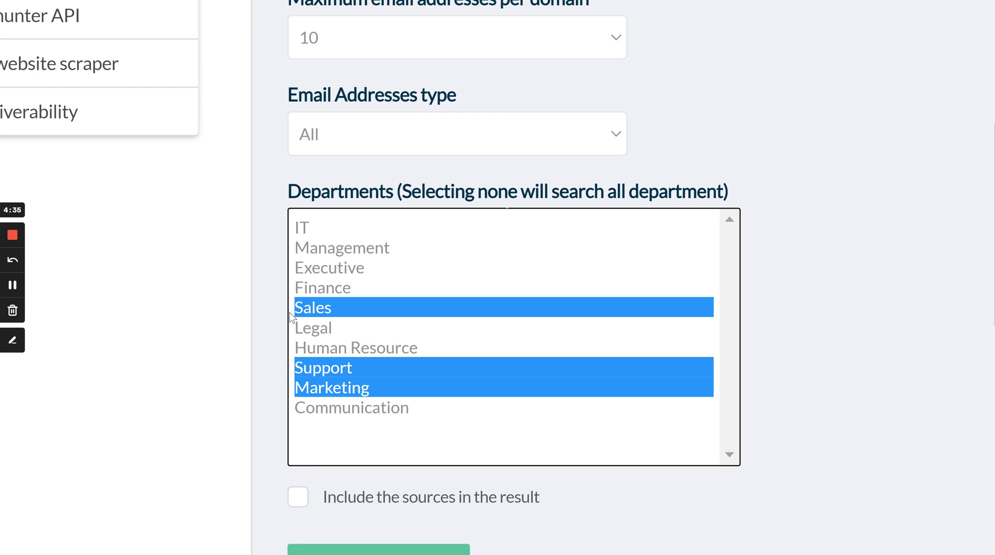
click(280, 313)
Look through the Hunter email results, checking the entry total, domains, included sources and confidence scores.
scroll(320, 442, down, 5)
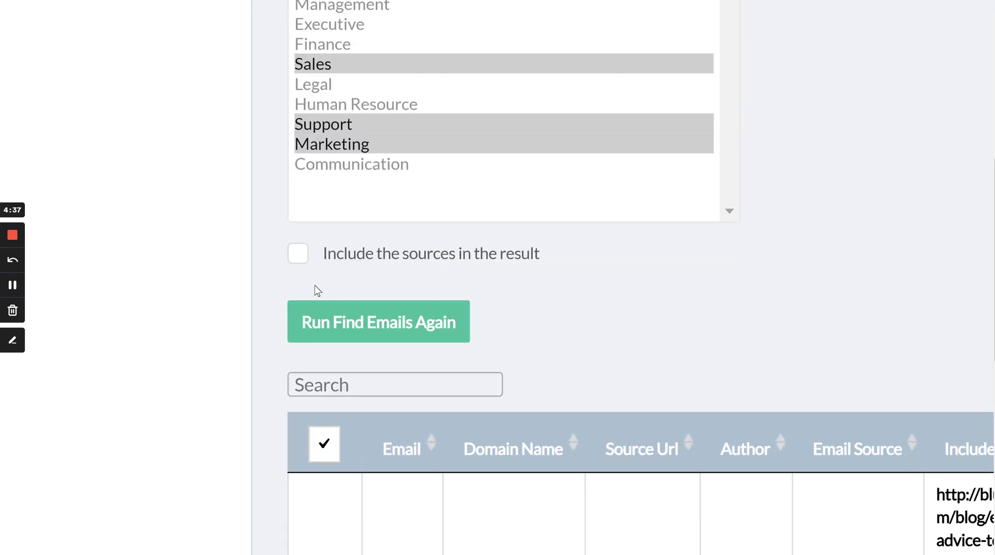
scroll(316, 289, down, 3)
scroll(249, 231, down, 2)
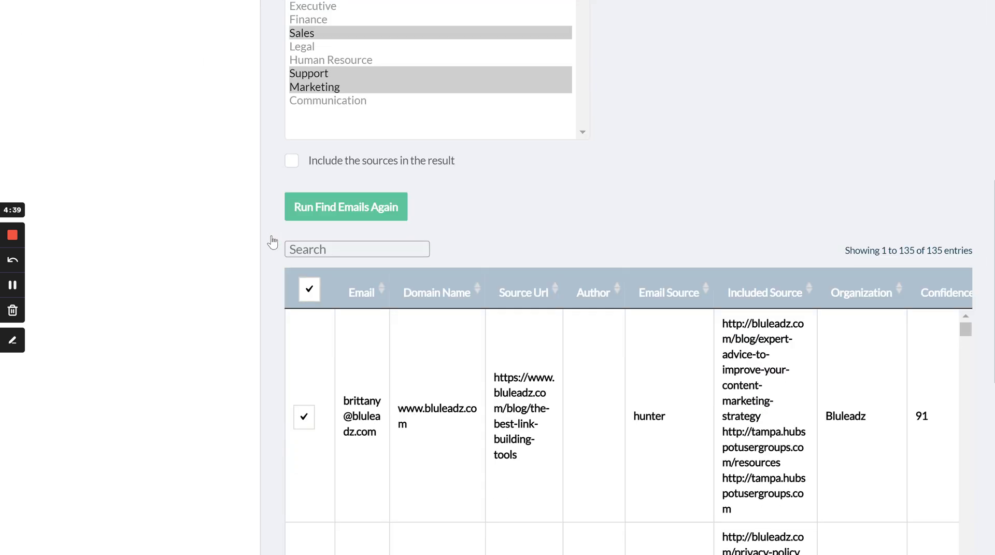
triple_click(952, 237)
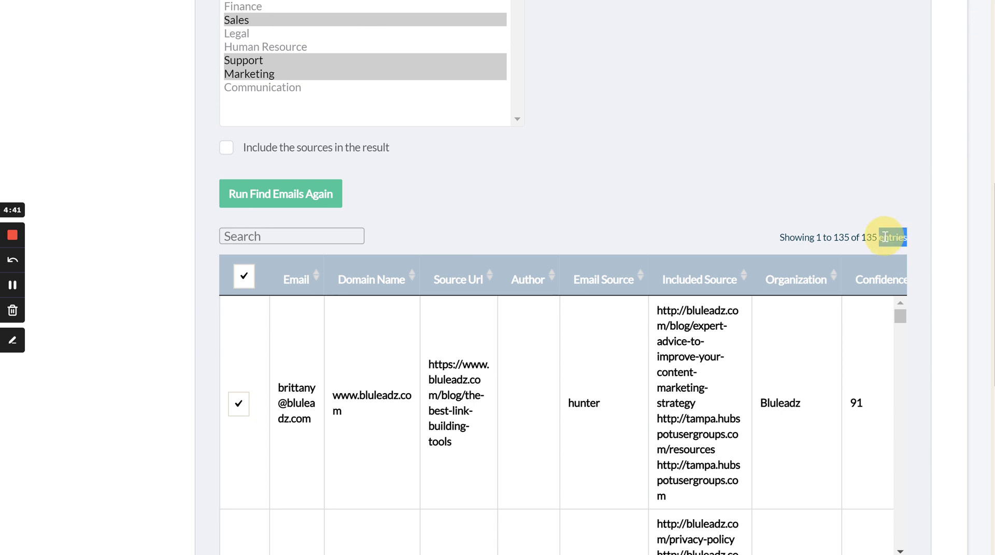
click(847, 233)
scroll(630, 201, down, 4)
scroll(367, 211, down, 5)
scroll(367, 211, down, 3)
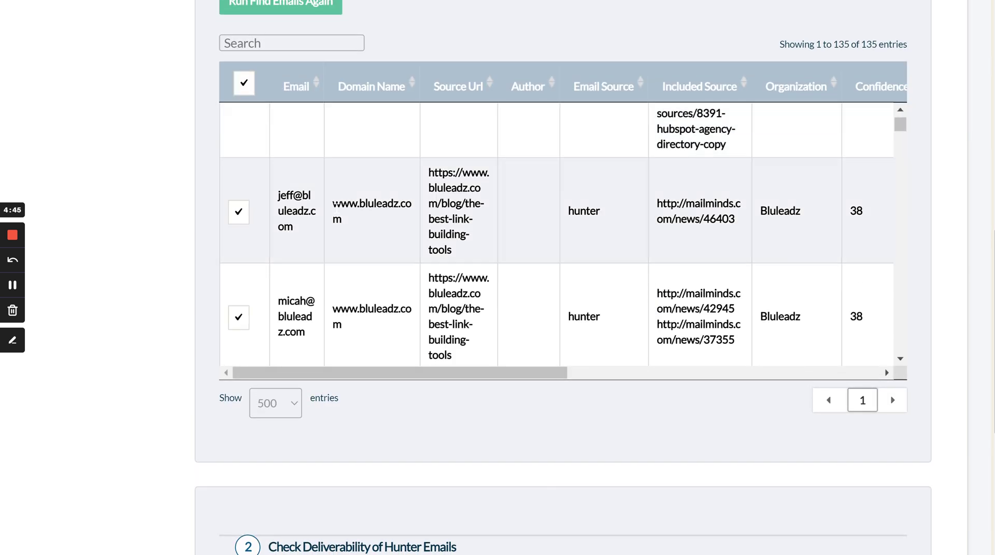
scroll(556, 233, down, 3)
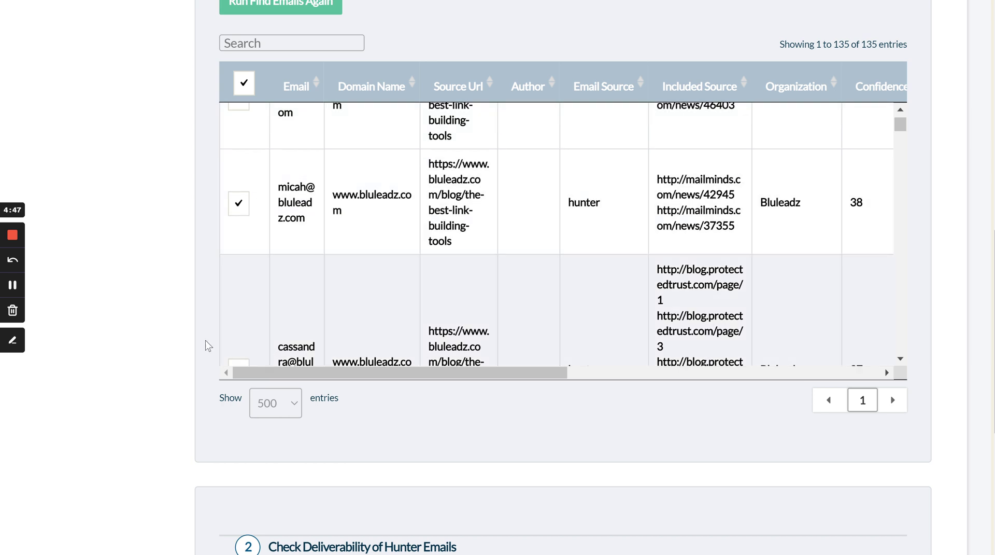
scroll(203, 343, down, 3)
Examine the Check Deliverability of Hunter Emails table across its name, department, position and deliverability columns.
scroll(202, 342, down, 7)
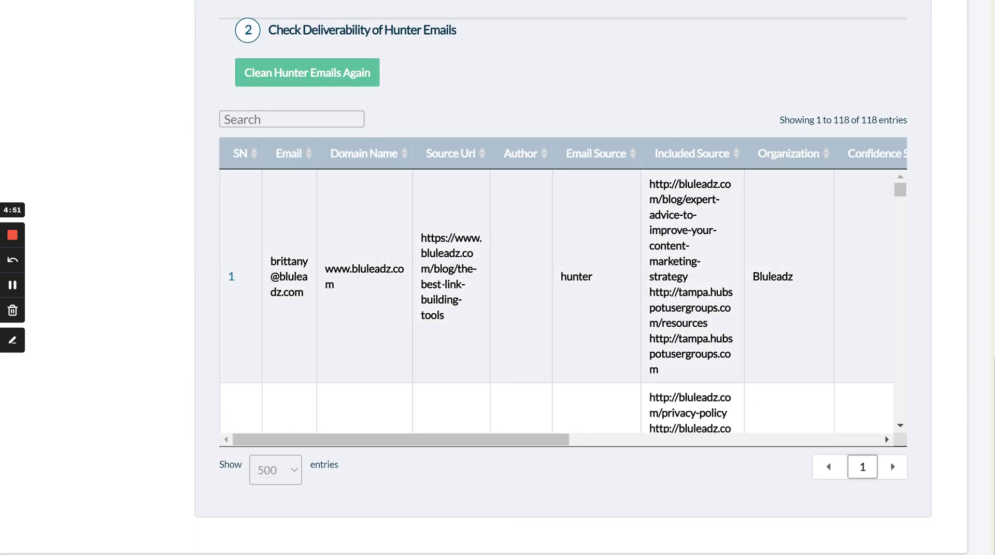
scroll(444, 291, right, 2)
scroll(444, 291, right, 10)
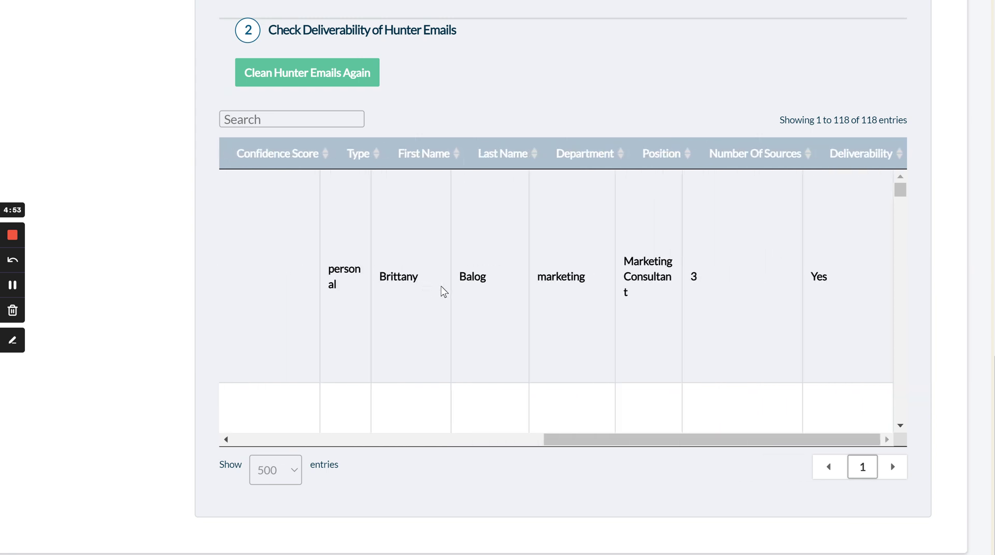
double_click(334, 32)
triple_click(334, 32)
click(573, 118)
scroll(735, 341, down, 3)
scroll(735, 342, down, 5)
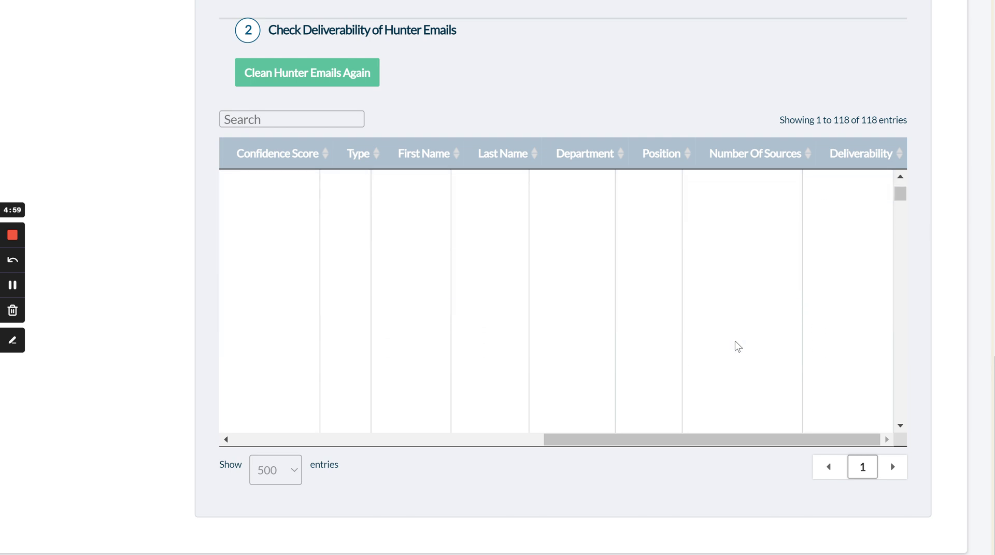
scroll(735, 341, down, 2)
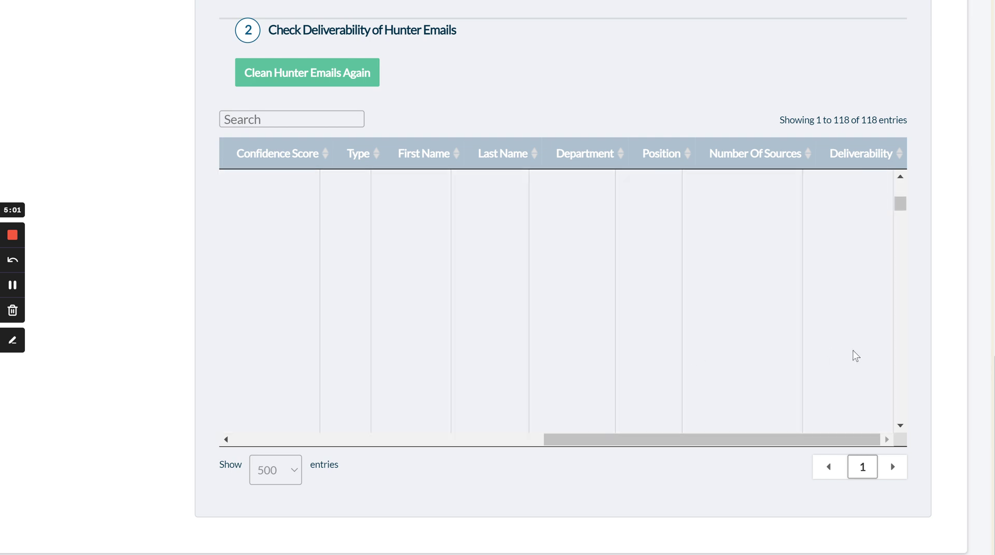
Switch the email-finding method to the website scraper.
key(ctrl+minus)
key(ctrl+minus)
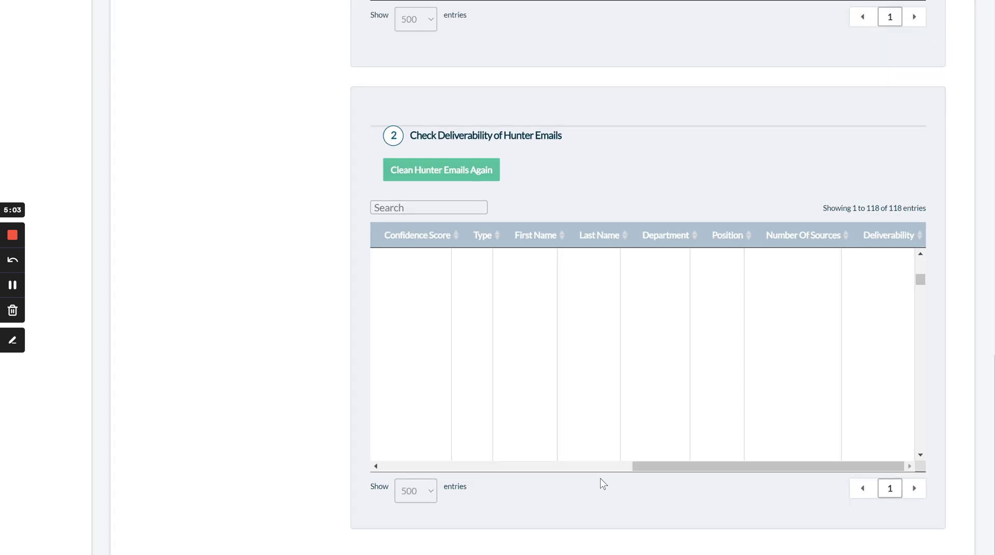
scroll(311, 229, up, 15)
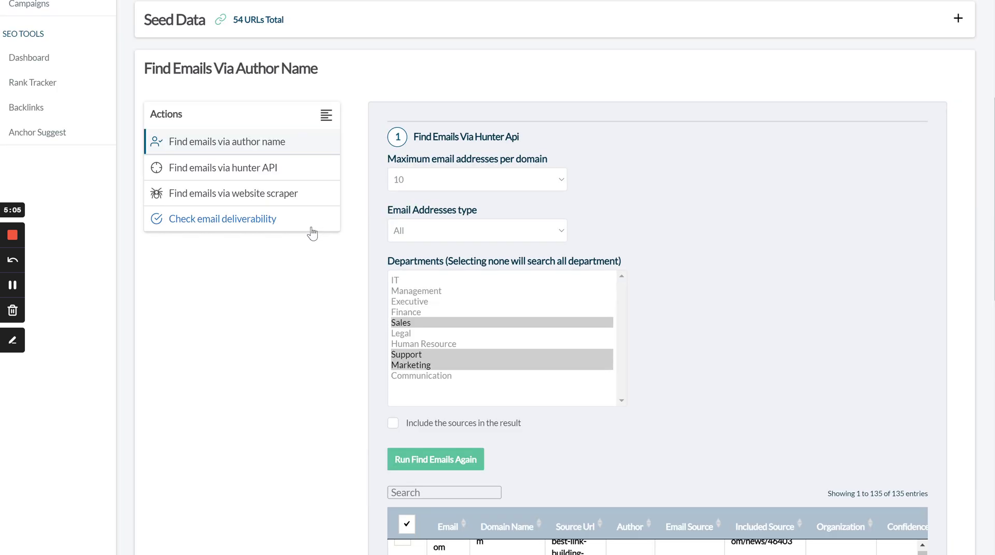
click(282, 204)
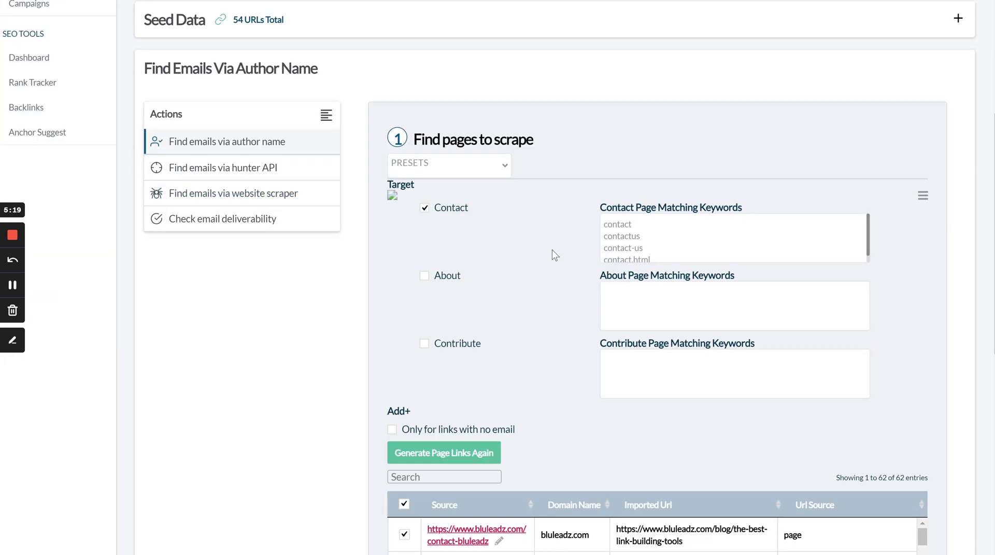
Reduce the Contact Page Matching Keywords to just "contact" for finding pages to scrape.
click(676, 262)
key(ctrl+a)
key(Delete)
triple_click(456, 141)
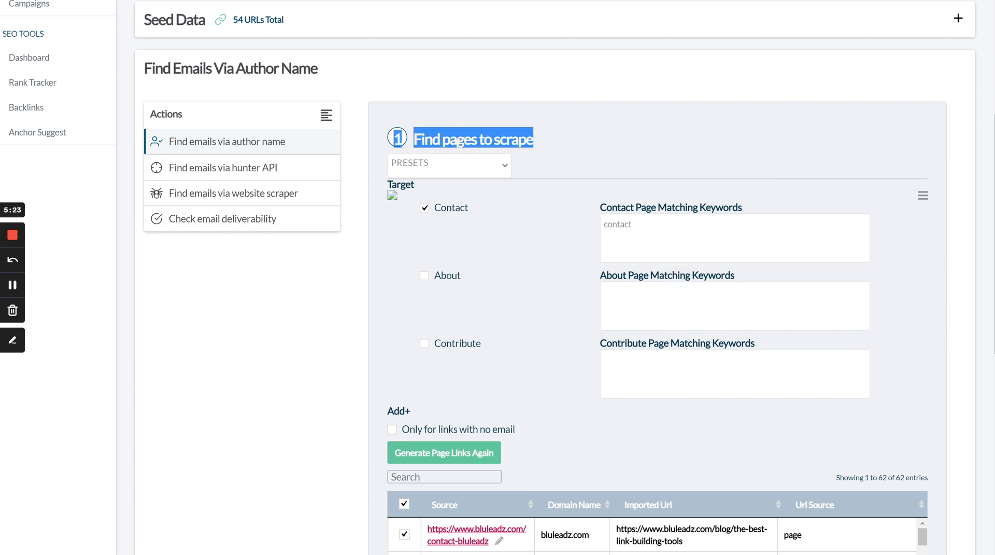
Look through the contact page links generated for scraping and the heading of the Extract Emails From Collected Pages section.
scroll(387, 290, down, 5)
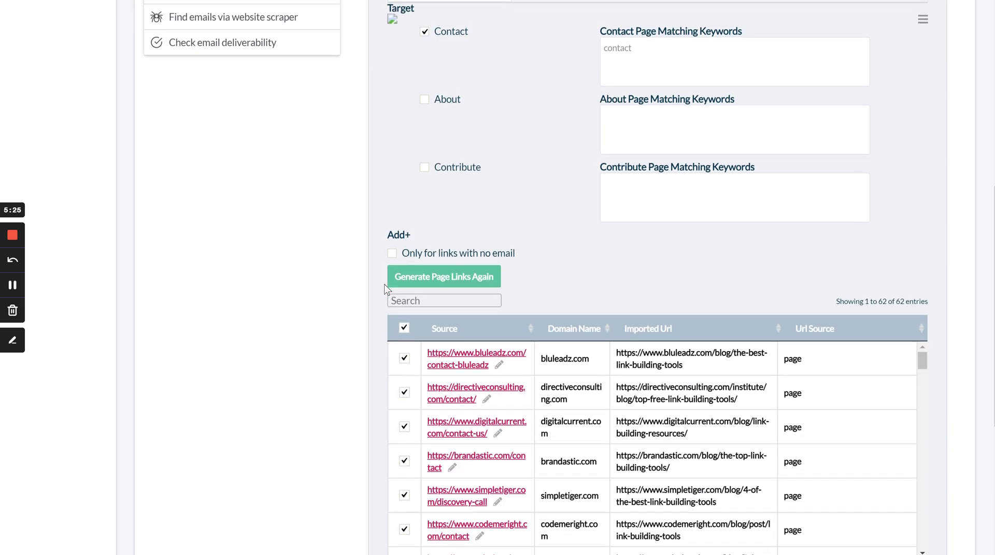
scroll(437, 356, down, 5)
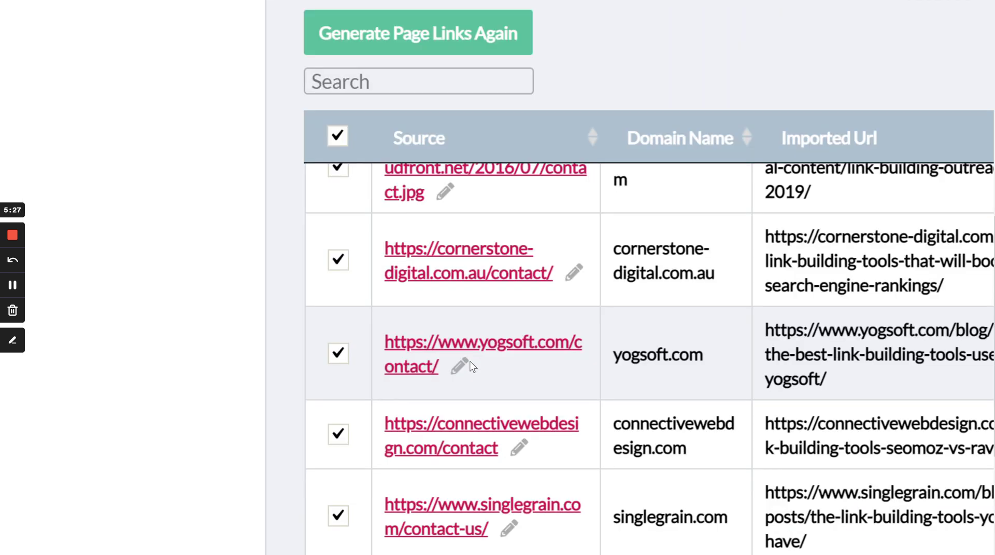
scroll(439, 363, down, 6)
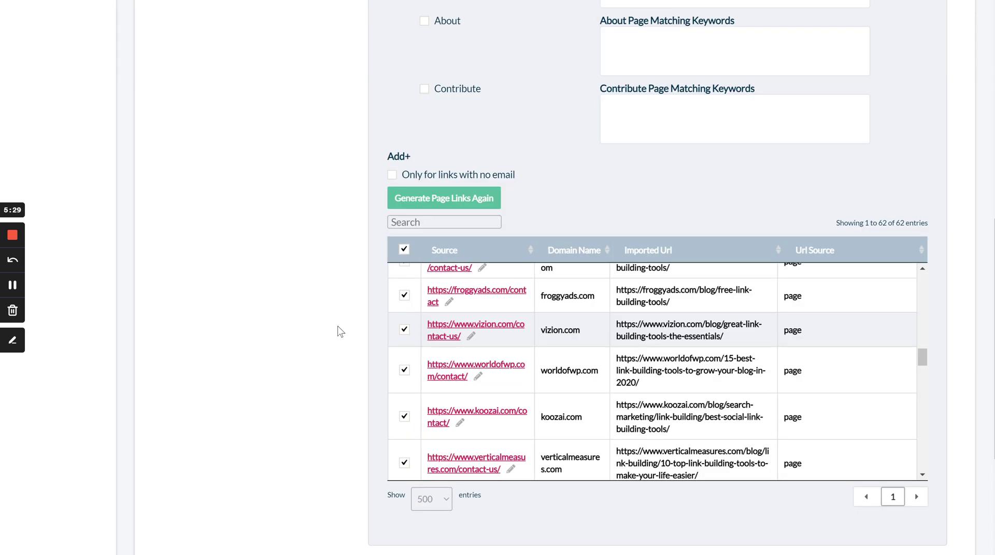
scroll(282, 340, down, 5)
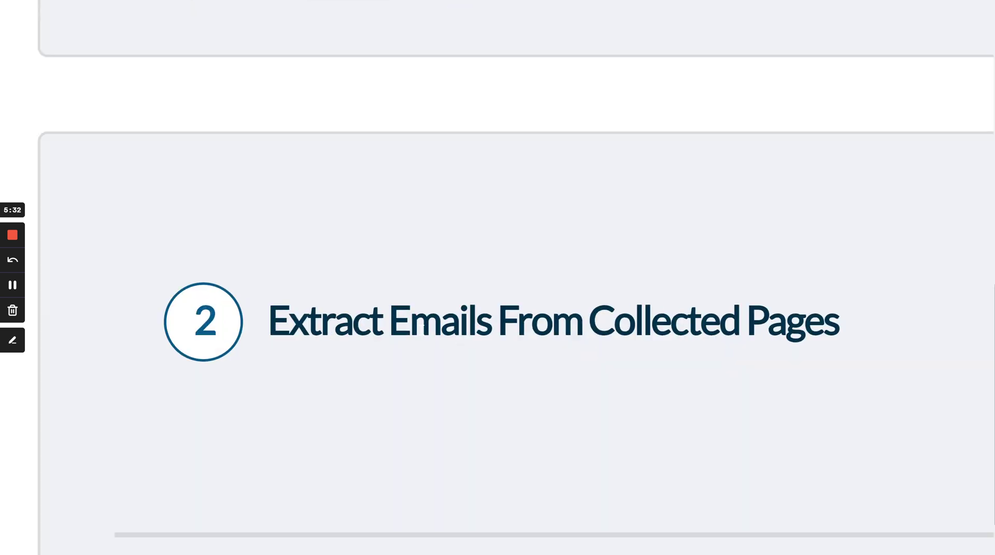
double_click(465, 338)
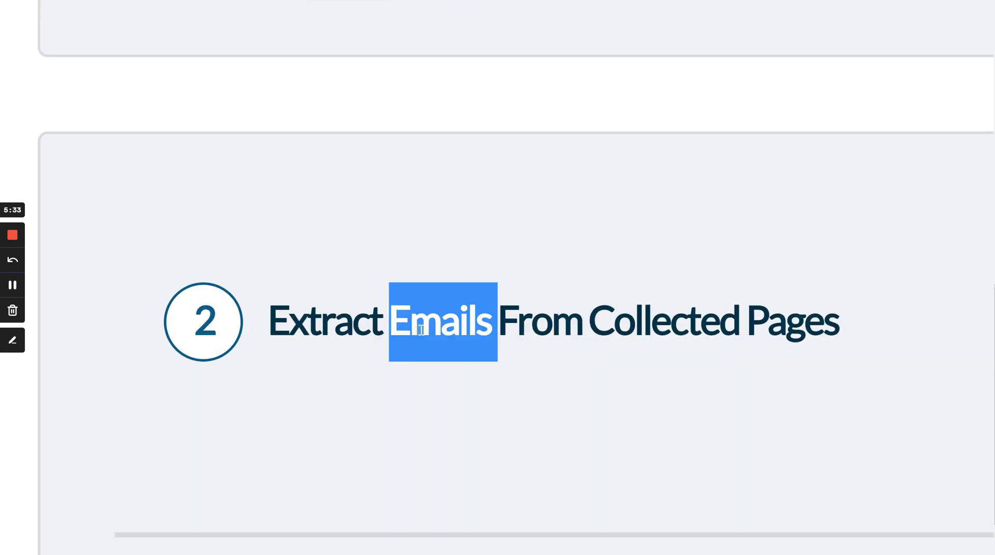
Look over the Extract Emails From Collected Pages section and the contact pages listed above it for scraping.
triple_click(421, 329)
click(421, 330)
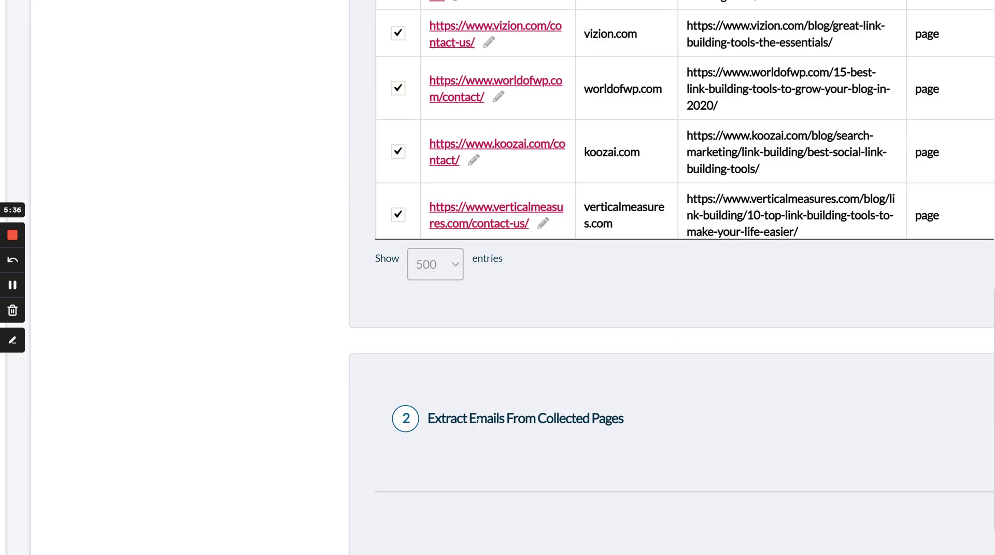
scroll(412, 420, down, 3)
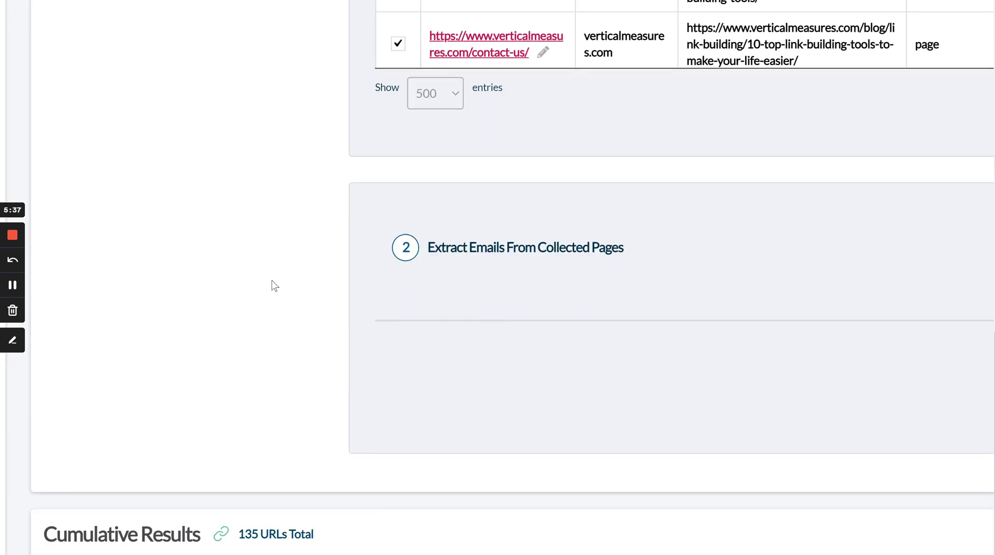
scroll(275, 285, up, 15)
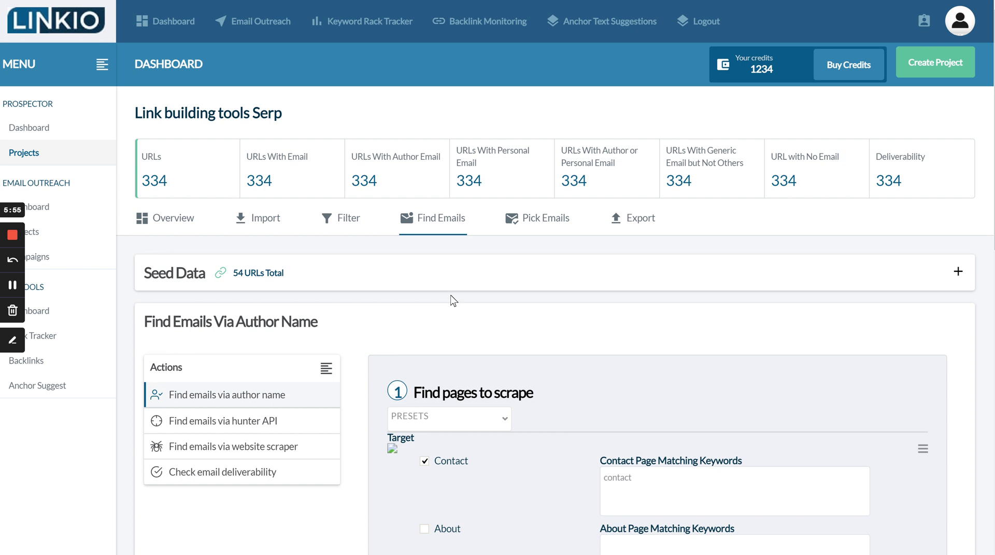
scroll(356, 356, down, 15)
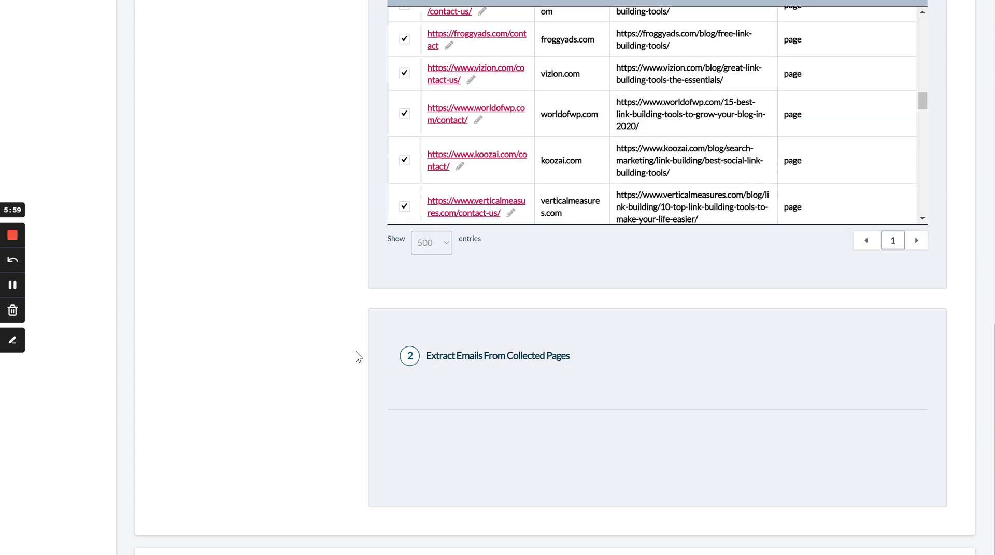
scroll(358, 357, down, 1)
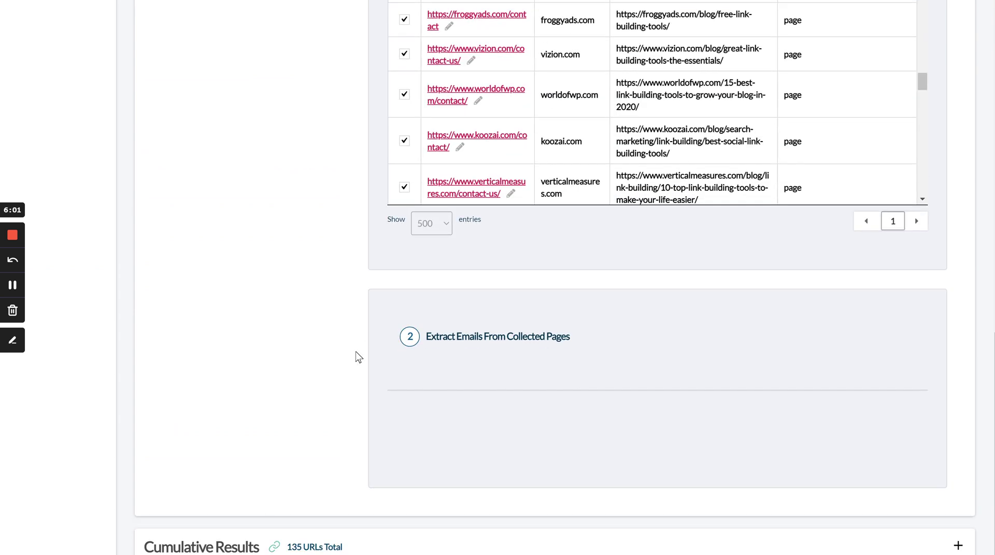
scroll(356, 356, up, 15)
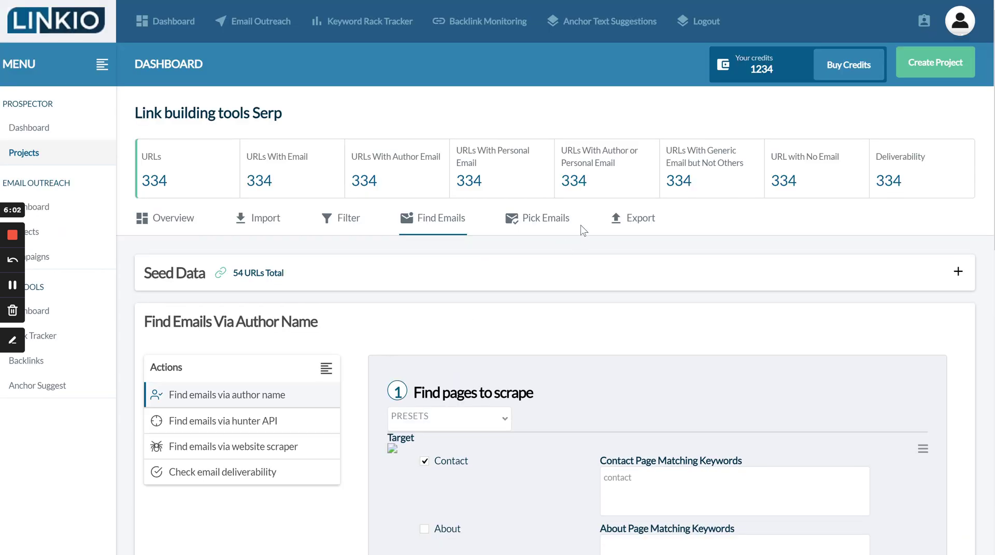
Open the Pick Emails stage and examine the Priority 1 condition fields in the Email Picker's Condition Builder.
click(540, 217)
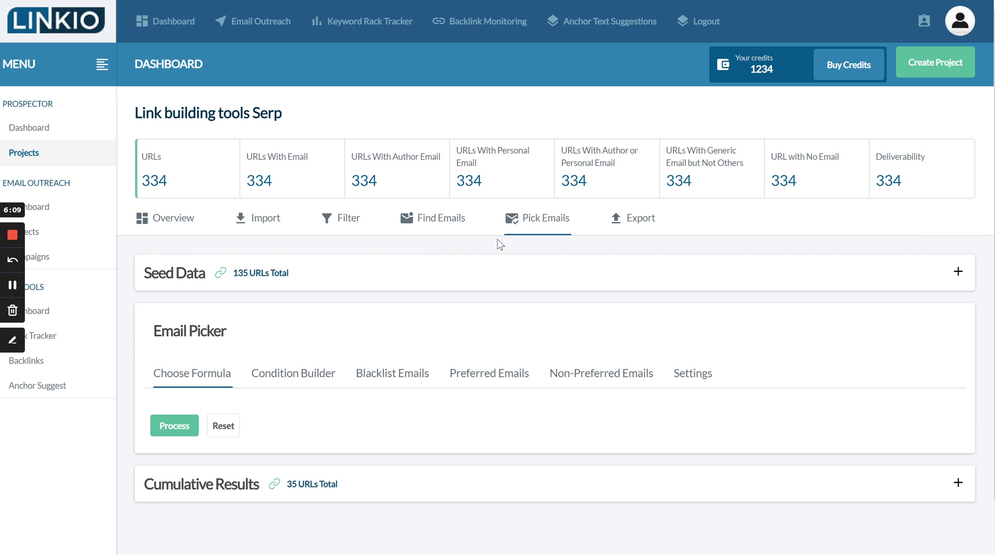
scroll(497, 243, down, 2)
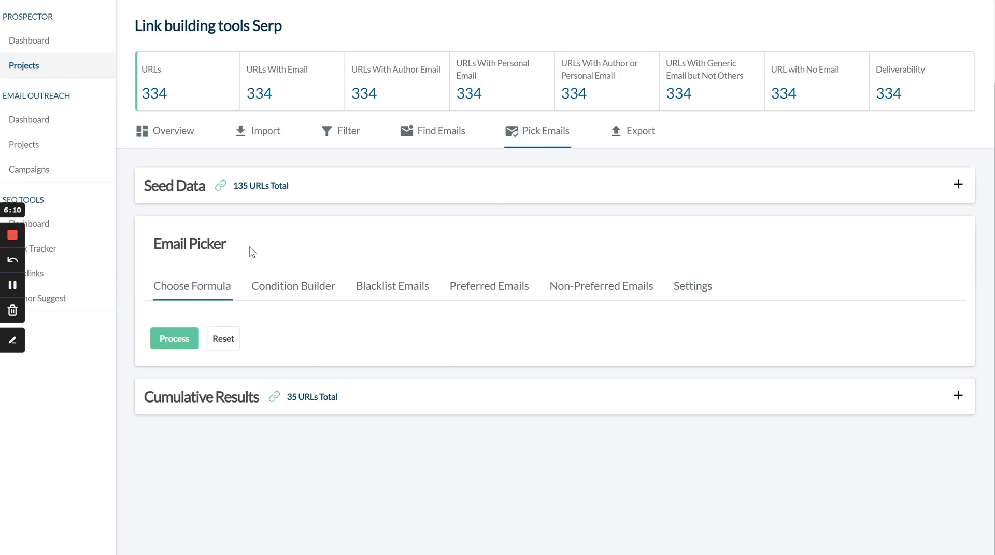
click(285, 287)
scroll(307, 286, down, 2)
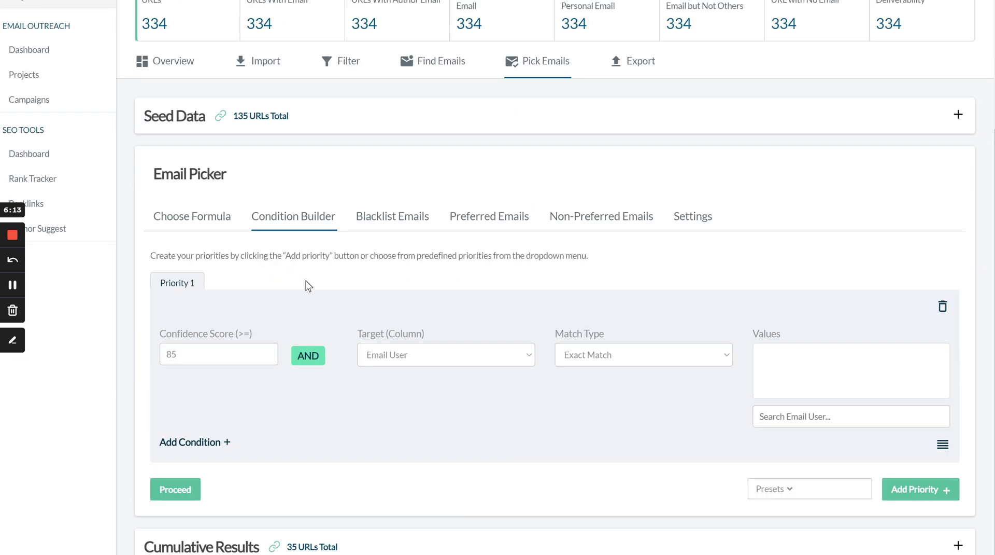
click(177, 285)
click(177, 284)
scroll(378, 215, up, 1)
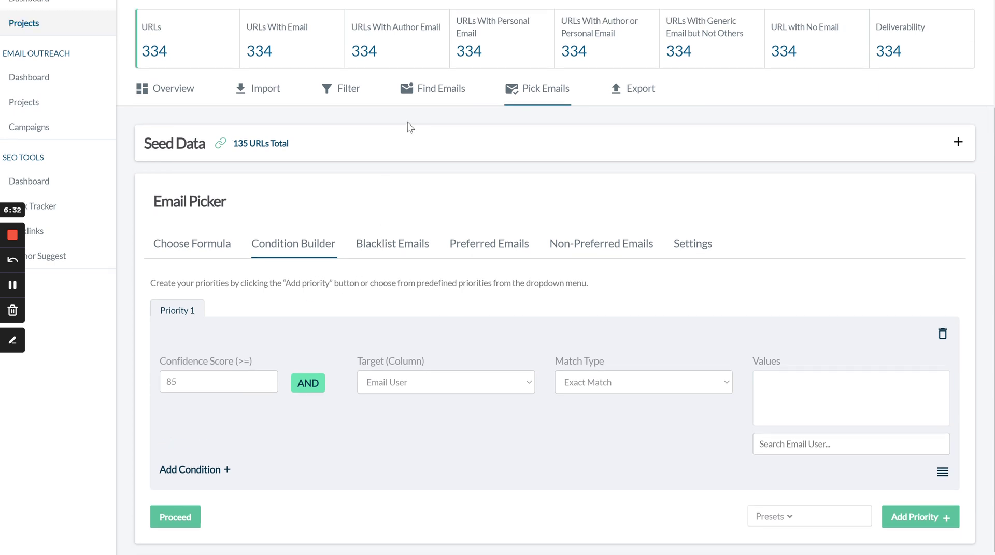
Return to the Find Emails stage and review the author names and the emails found from them.
click(429, 83)
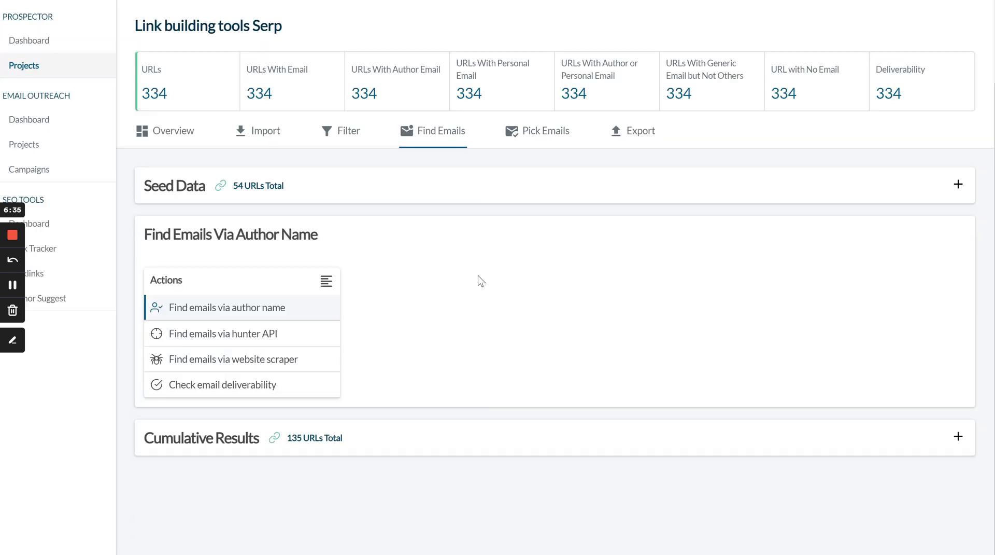
scroll(478, 280, down, 1)
click(262, 266)
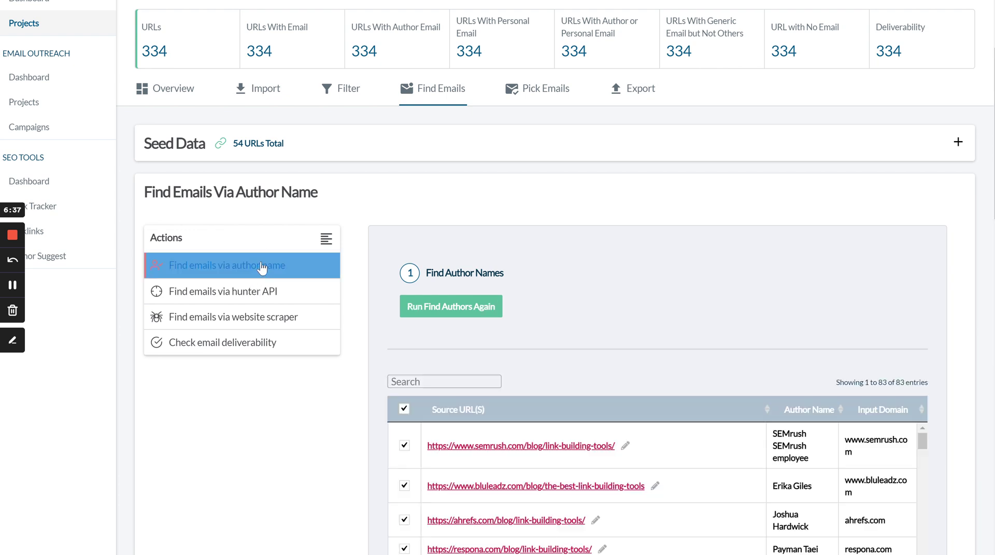
scroll(569, 429, down, 1)
scroll(412, 395, down, 10)
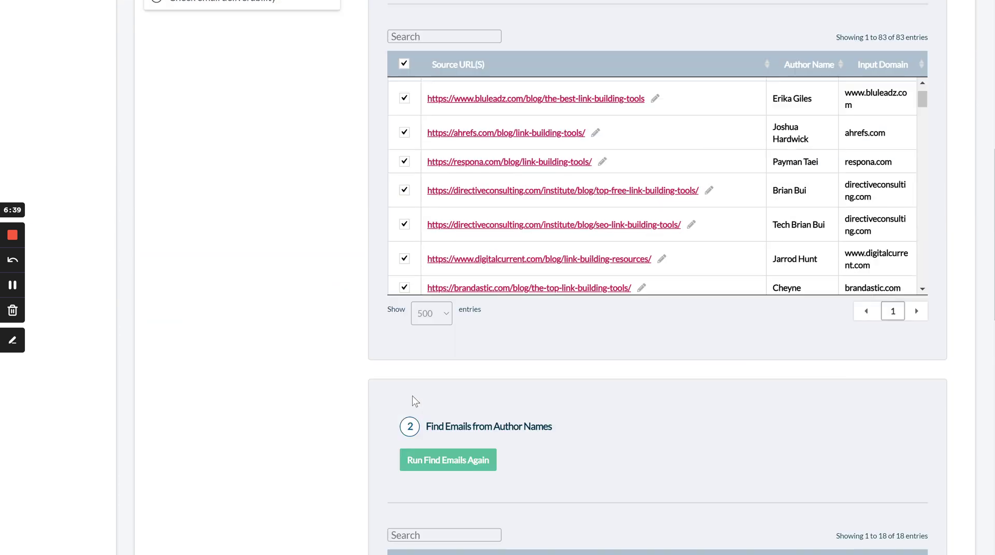
scroll(412, 388, down, 4)
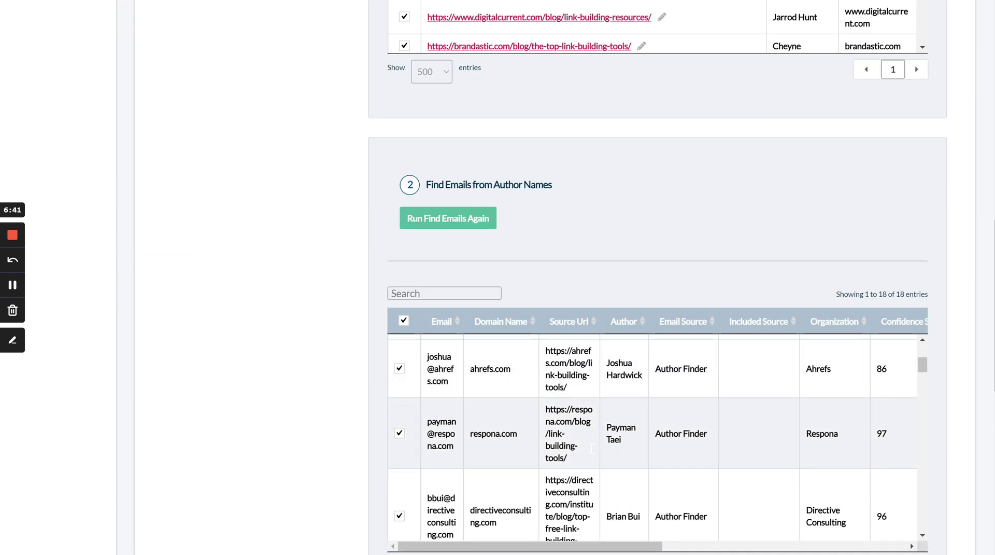
Examine the Find Emails from Author Names table across its email source, confidence score, type, name and deliverability columns.
click(685, 438)
double_click(684, 437)
scroll(689, 439, right, 2)
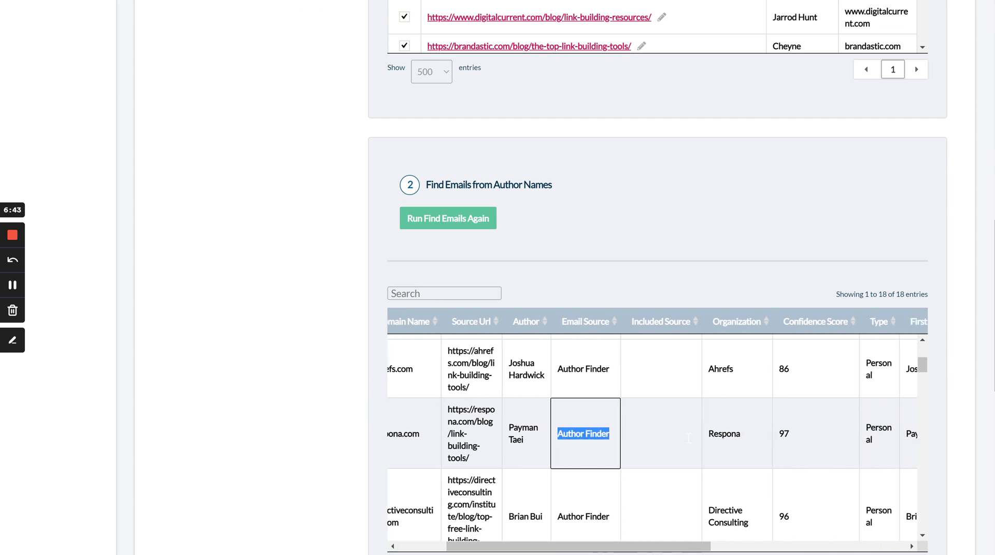
scroll(688, 438, right, 6)
scroll(689, 438, down, 5)
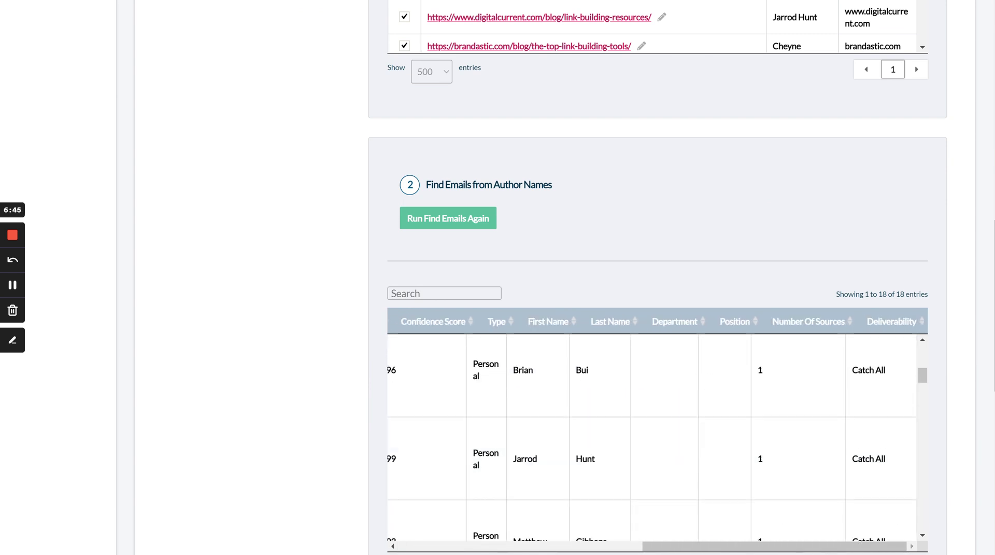
scroll(652, 438, down, 8)
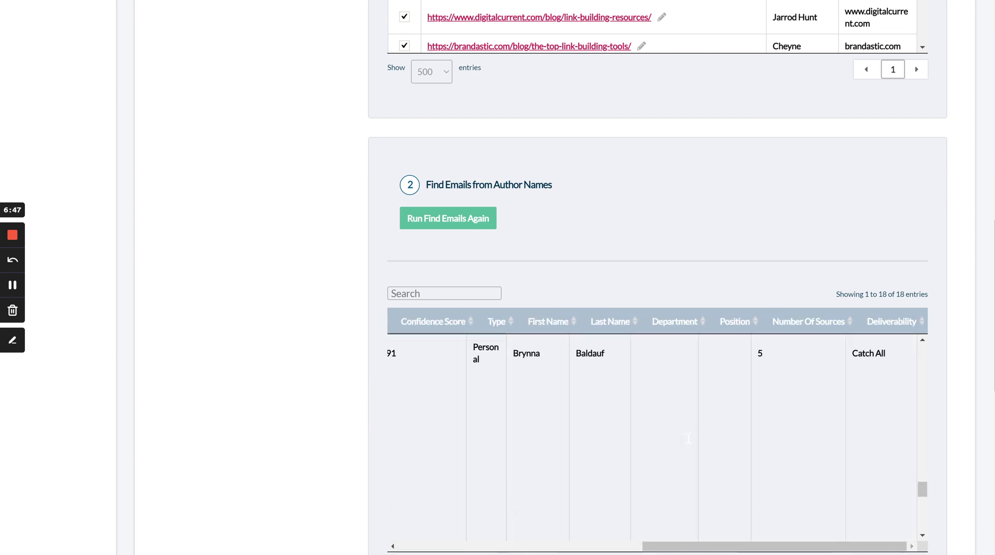
scroll(338, 277, down, 5)
scroll(338, 277, up, 20)
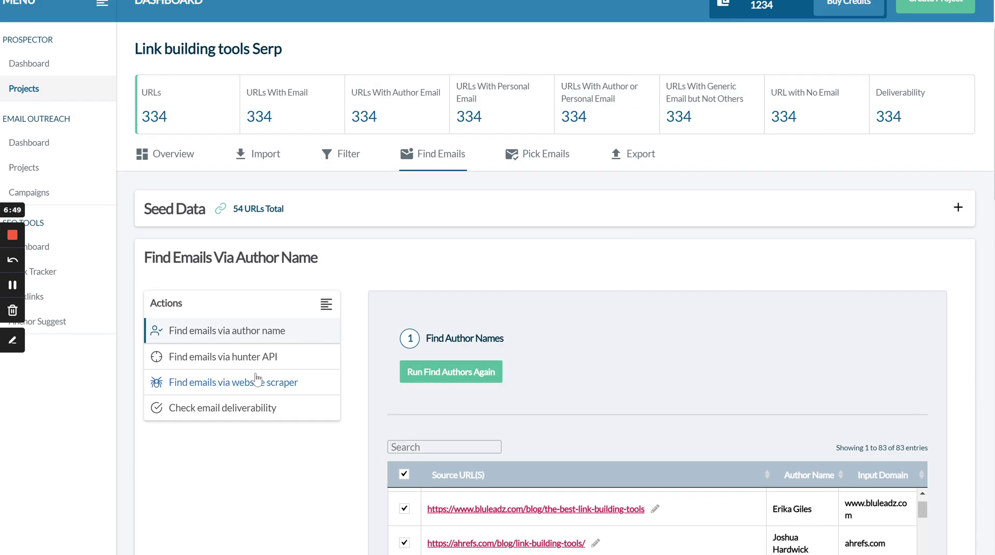
Switch to finding emails via the Hunter API and examine the department, position and deliverability columns of its results table.
click(246, 364)
click(323, 368)
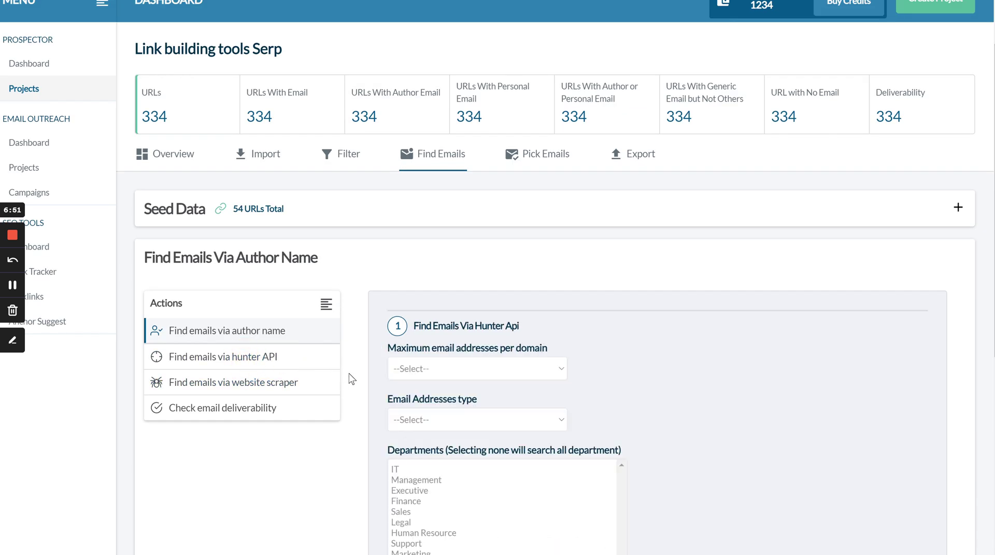
scroll(361, 380, down, 8)
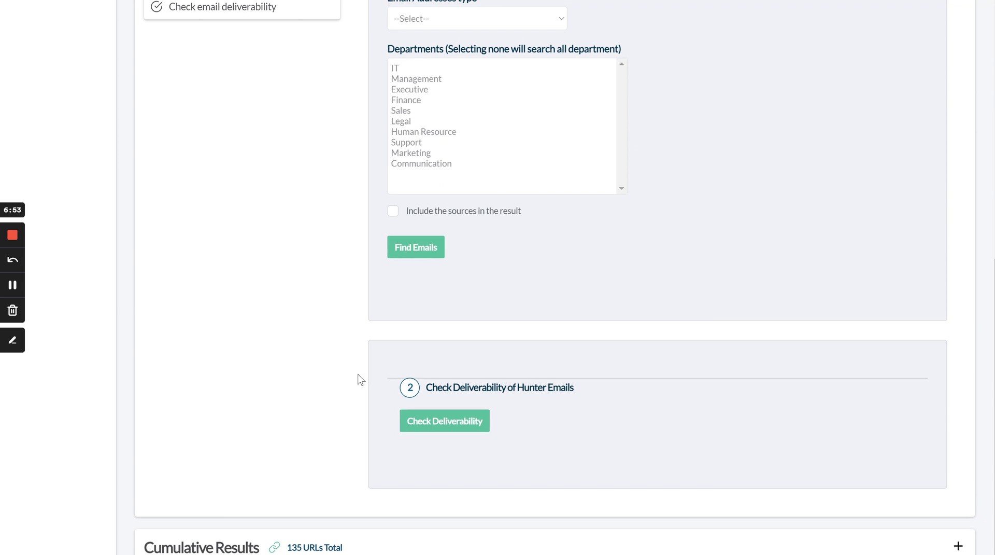
scroll(361, 379, down, 2)
scroll(724, 303, right, 10)
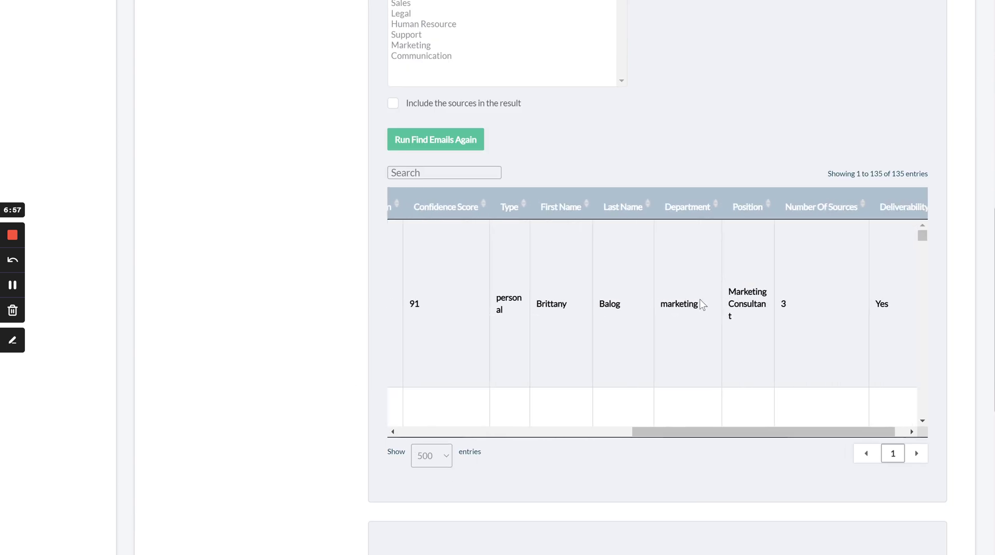
scroll(689, 316, down, 4)
scroll(675, 330, down, 5)
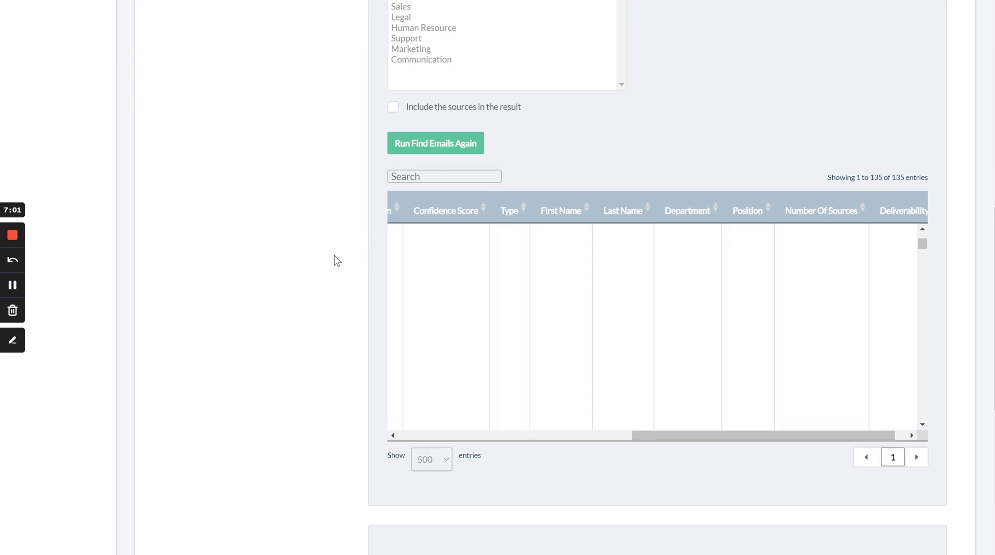
scroll(334, 255, up, 10)
Go back to the Pick Emails stage and look over the Email Picker's formula section.
click(541, 193)
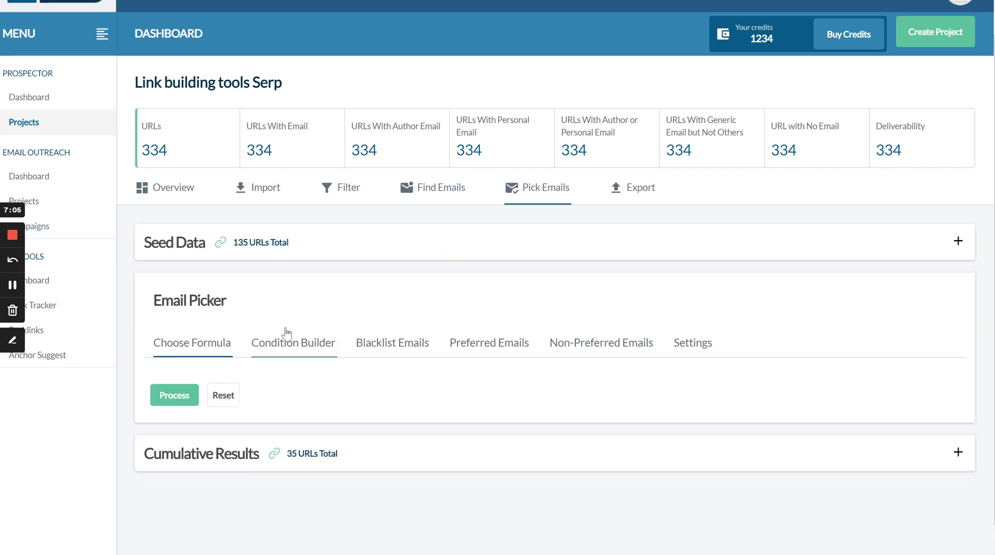
scroll(258, 400, down, 1)
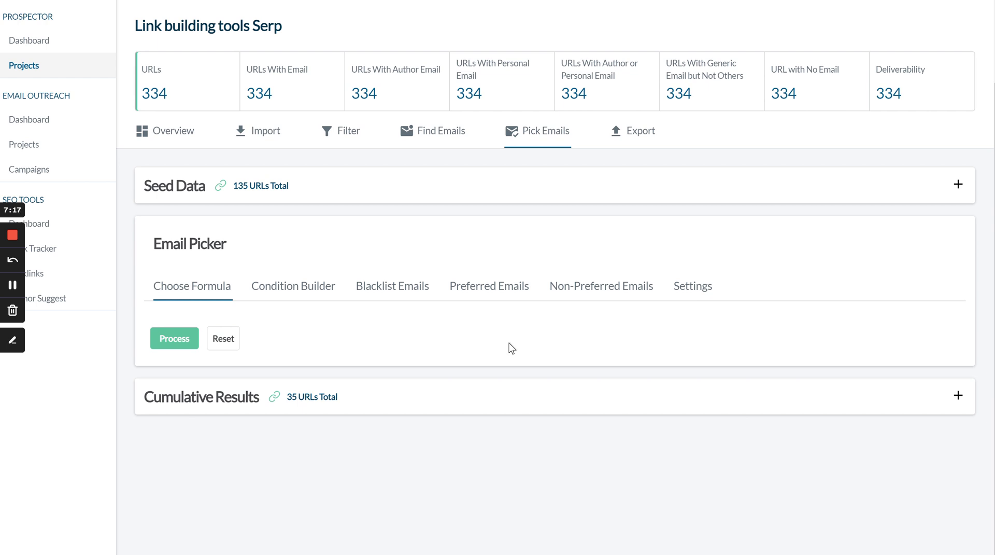
click(317, 396)
Switch to the browser tab with the Email Outreach dashboard and open the sequence of the Factbites List Submission campaign.
key(ctrl+Tab)
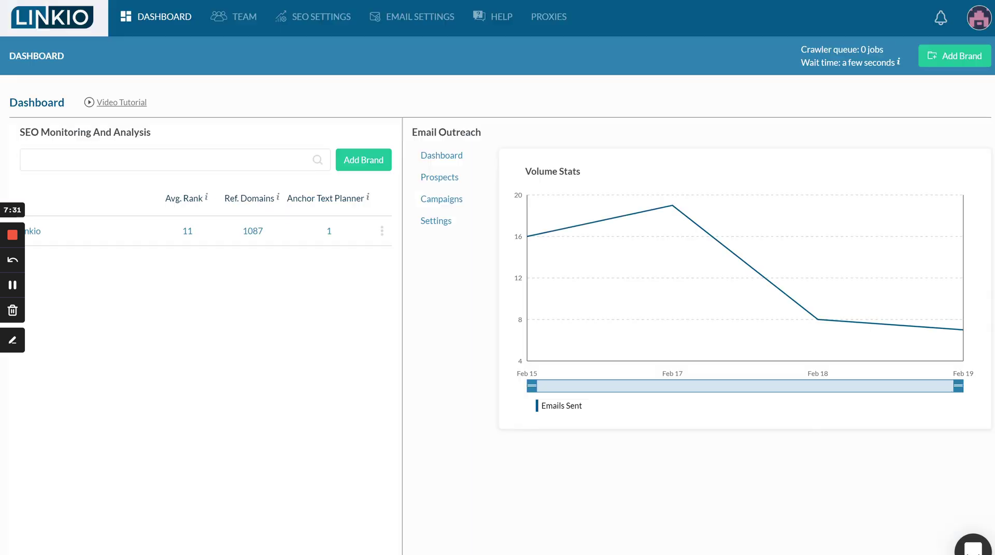
mouse_move(283, 23)
click(452, 289)
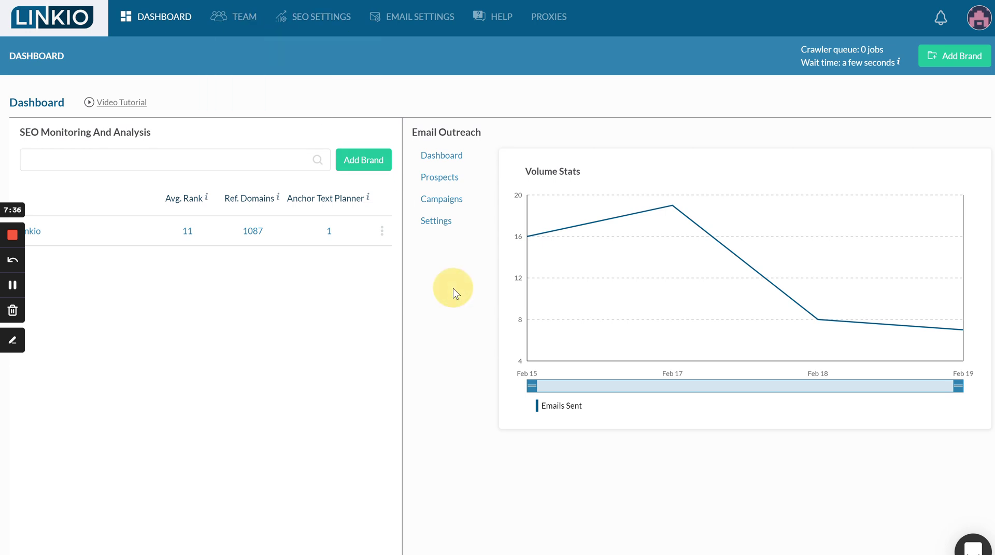
click(440, 202)
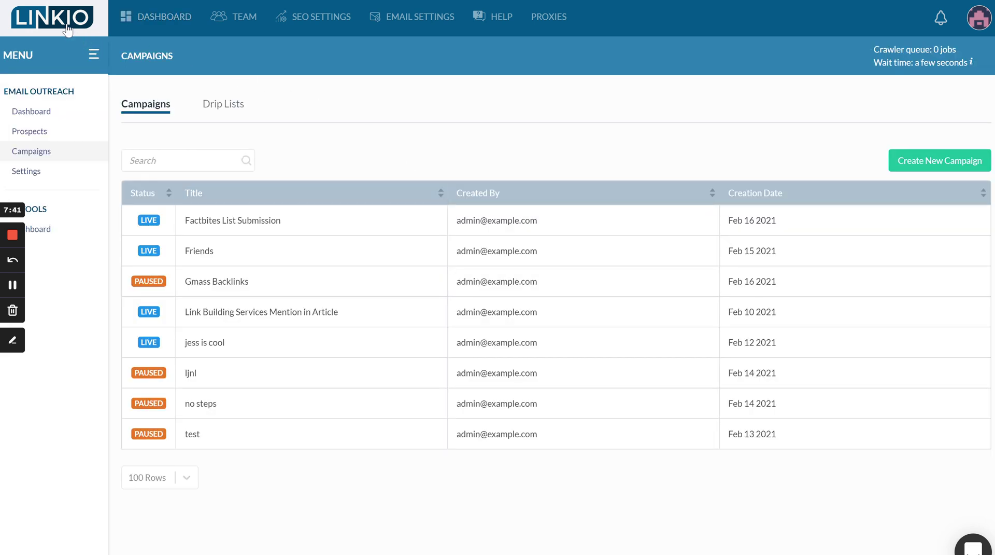
click(213, 228)
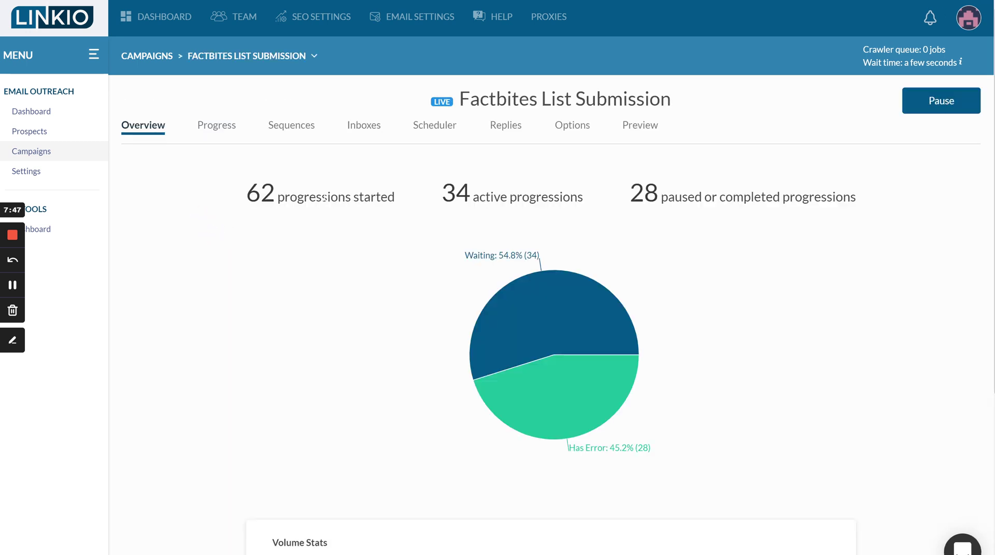
click(293, 136)
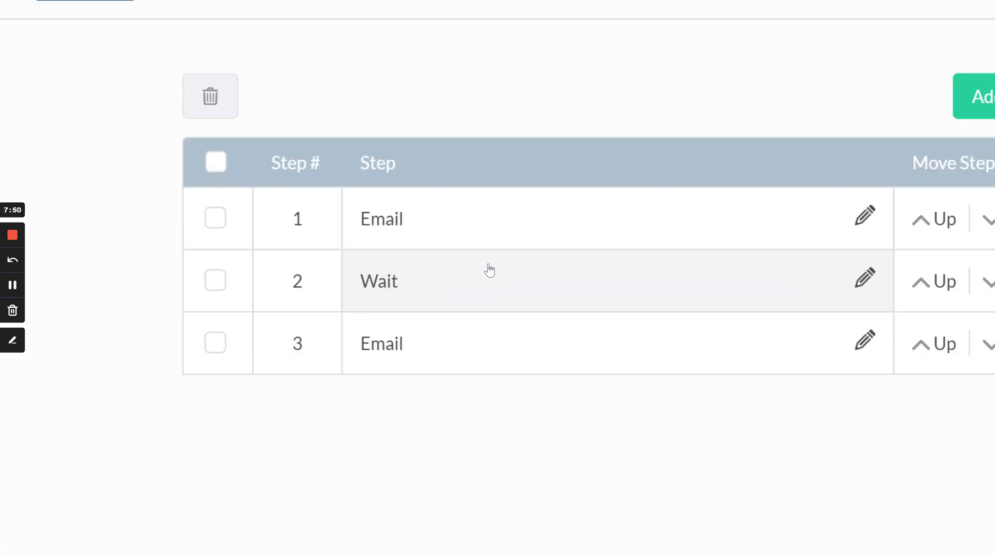
Review the subject, body and merge fields of the sequence's first email step, and close it without updating.
click(443, 219)
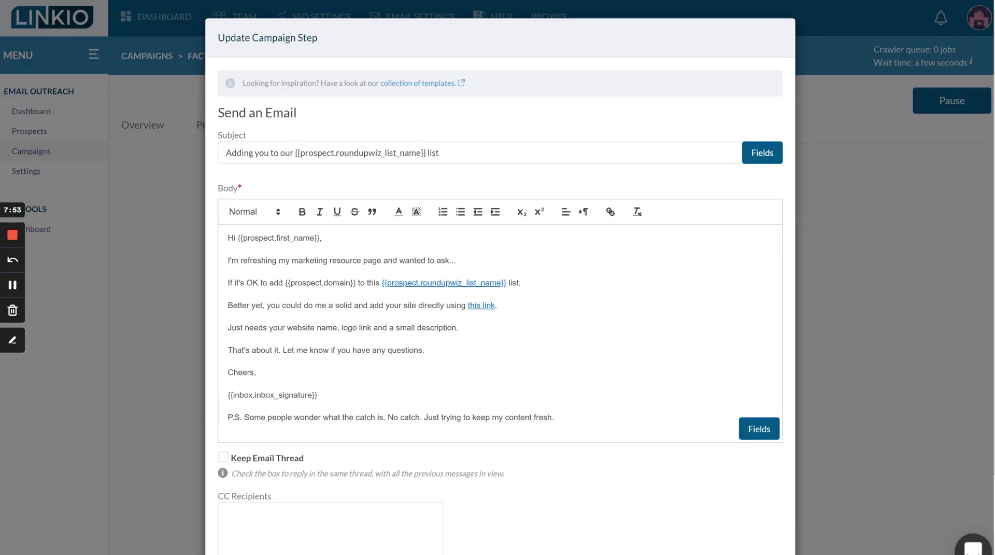
drag(248, 238, 337, 415)
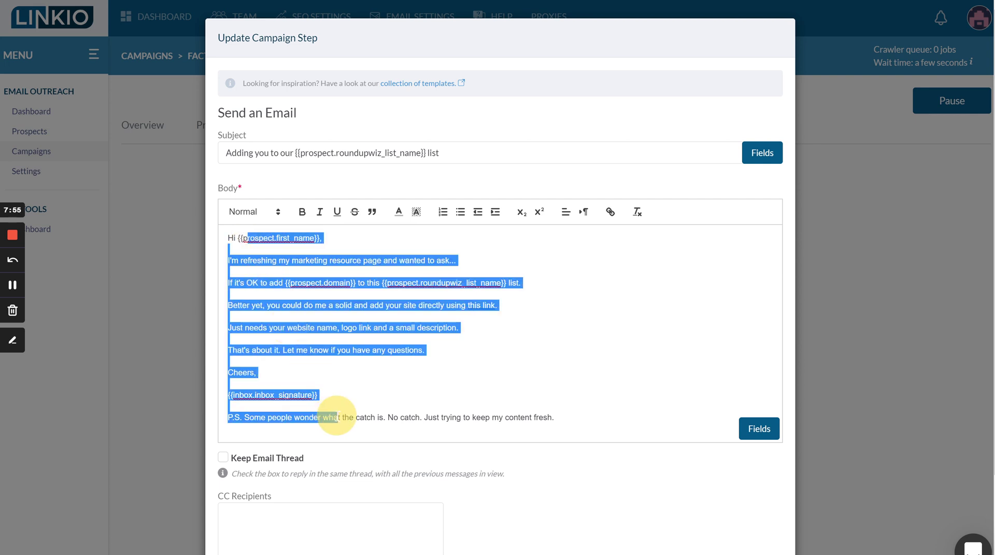
click(337, 416)
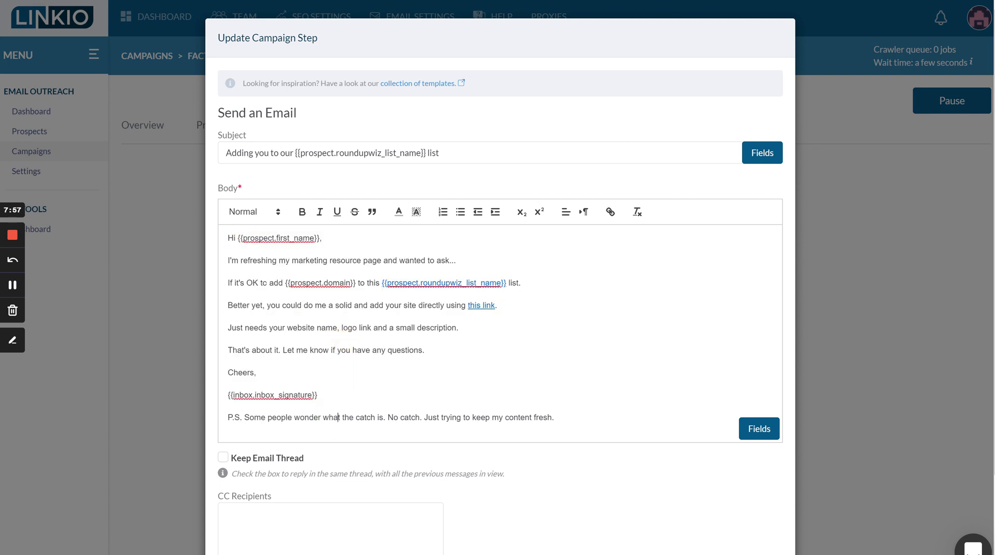
double_click(250, 239)
scroll(751, 491, down, 3)
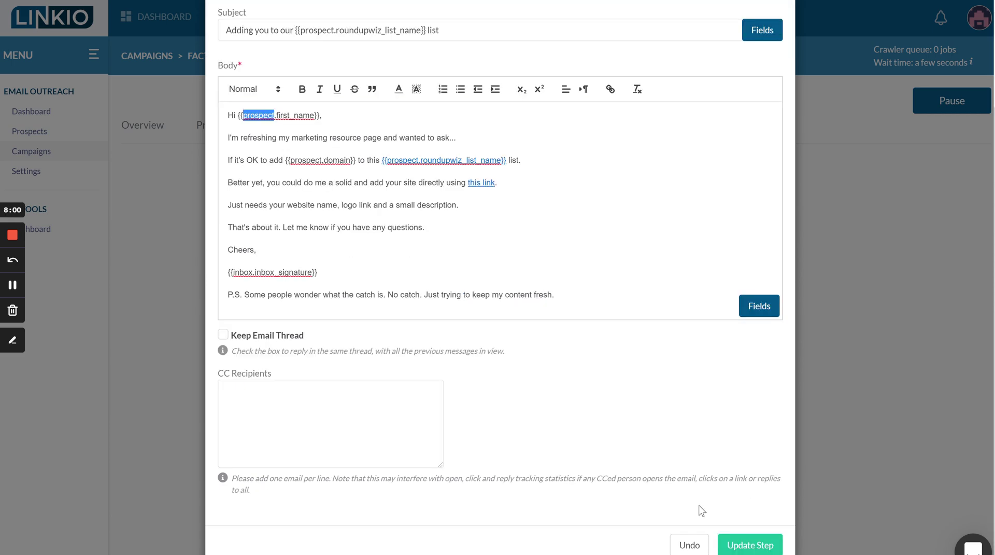
click(691, 542)
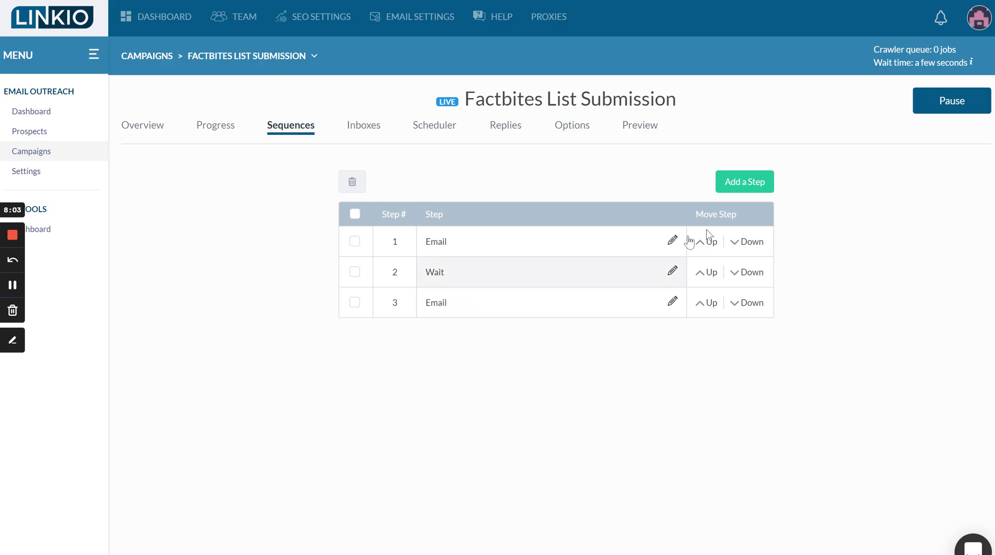
Check which step types can be added to the sequence, cancel, and review the campaign's email and wait steps in preview mode.
click(743, 183)
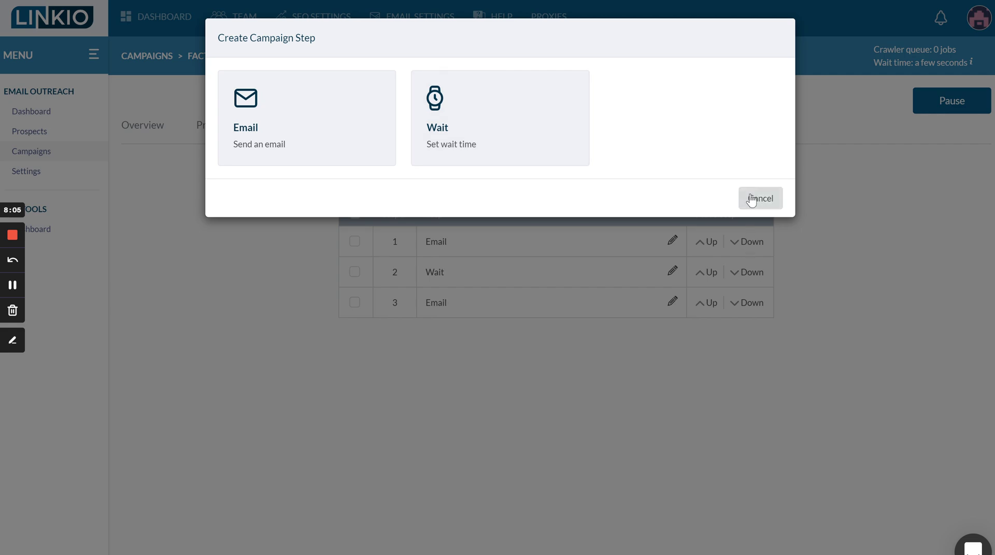
click(752, 197)
click(640, 126)
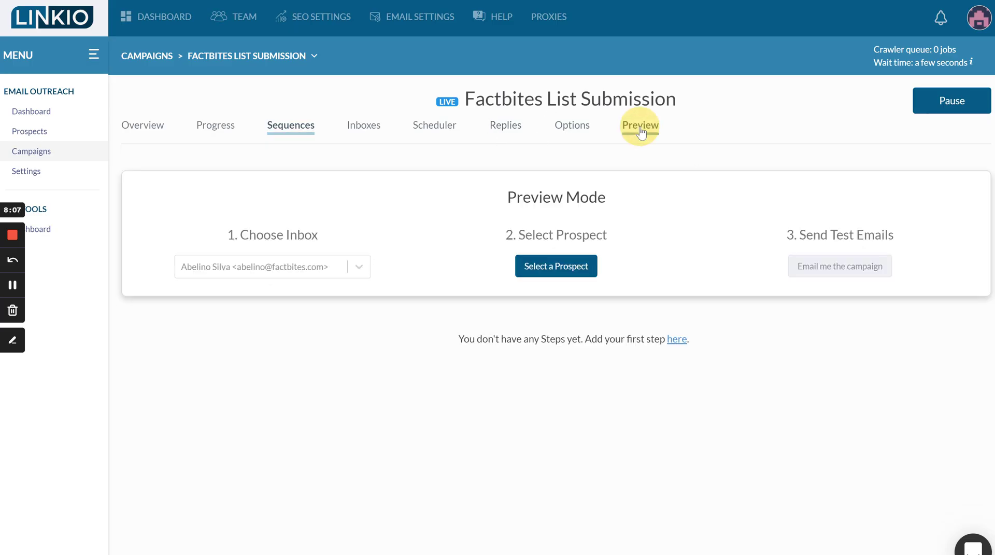
scroll(356, 267, down, 3)
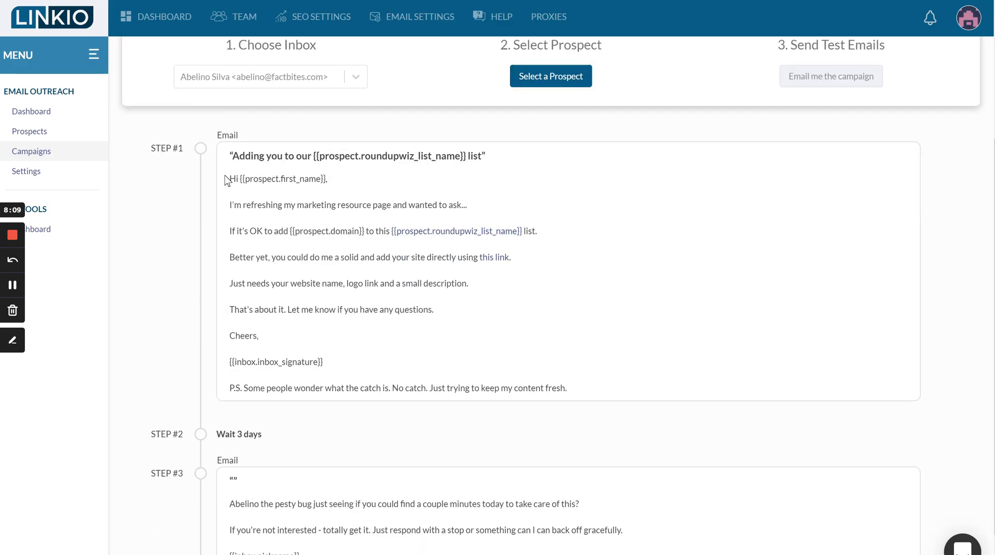
drag(229, 178, 369, 335)
click(369, 335)
scroll(301, 140, up, 3)
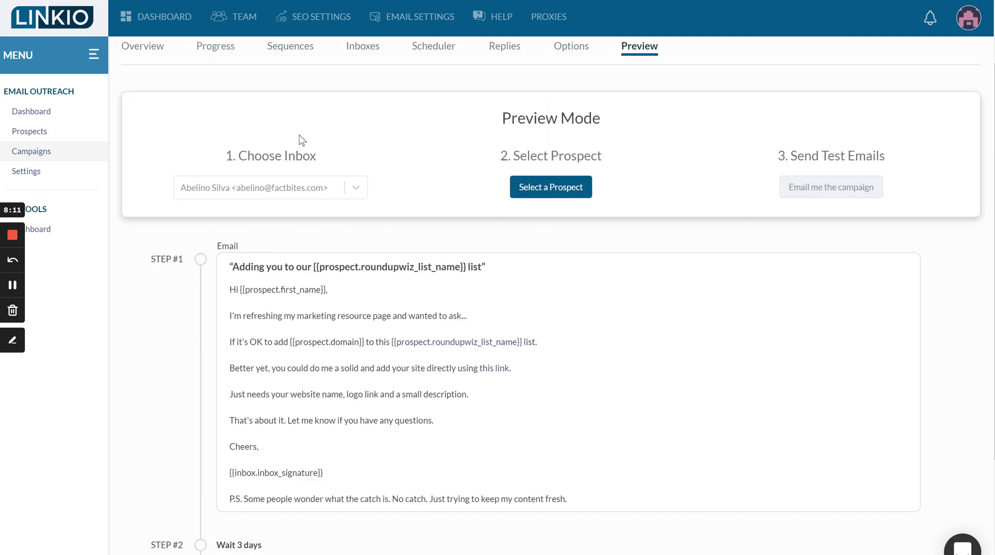
Open the campaign's scheduler and review its triggers' days, times, number of prospects and drip list.
click(222, 127)
scroll(290, 343, down, 1)
click(433, 66)
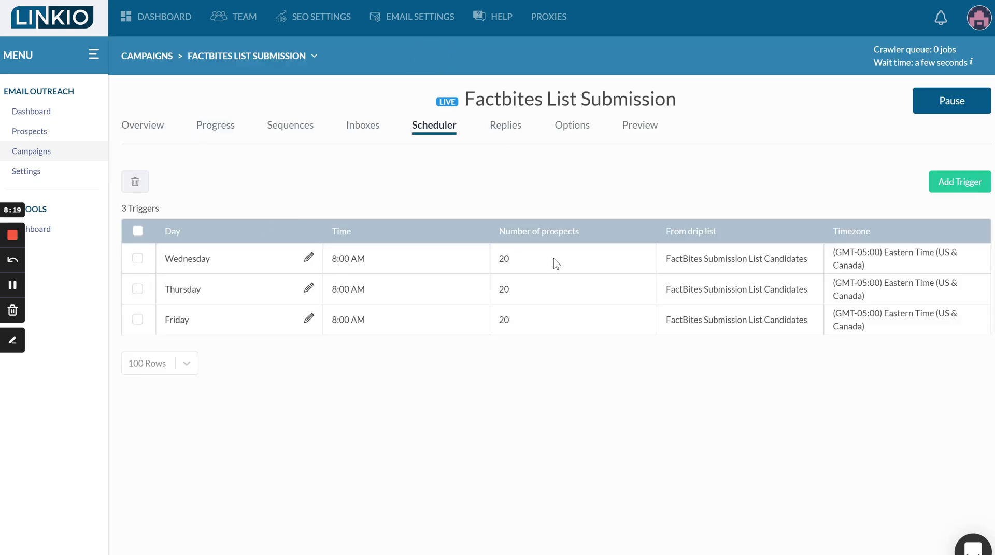
Return to the campaign's overview and look over its progression figures, status pie chart and volume stats.
click(280, 127)
click(134, 125)
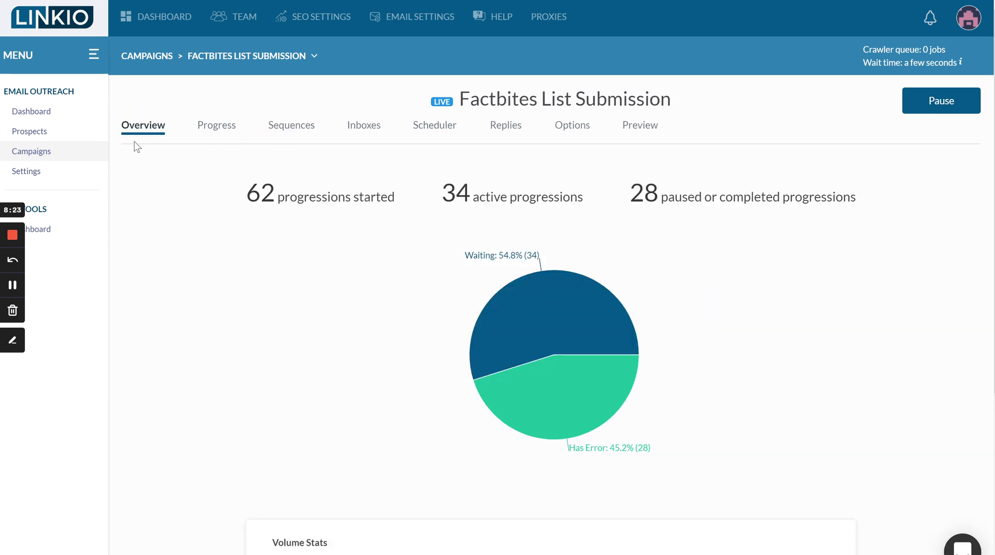
scroll(381, 356, down, 1)
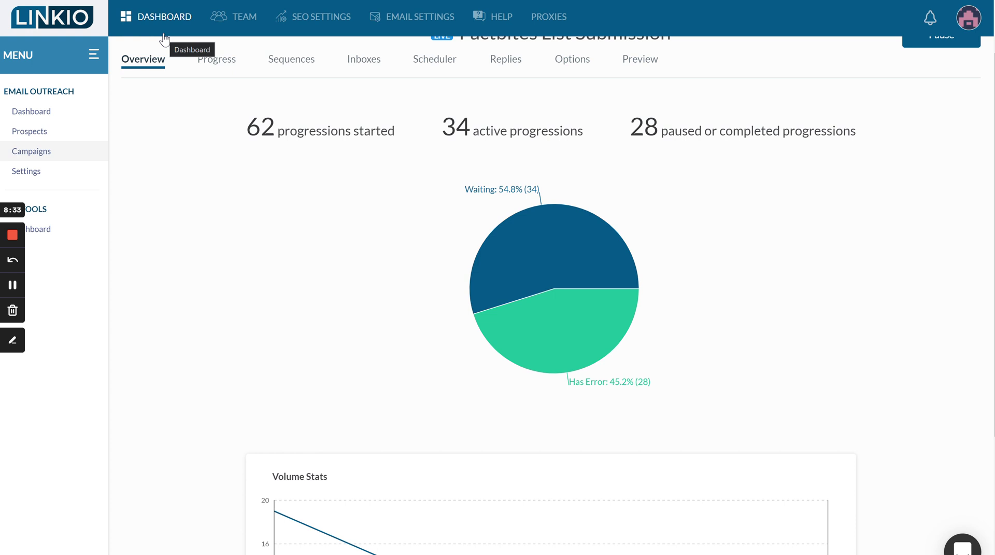
scroll(191, 136, up, 2)
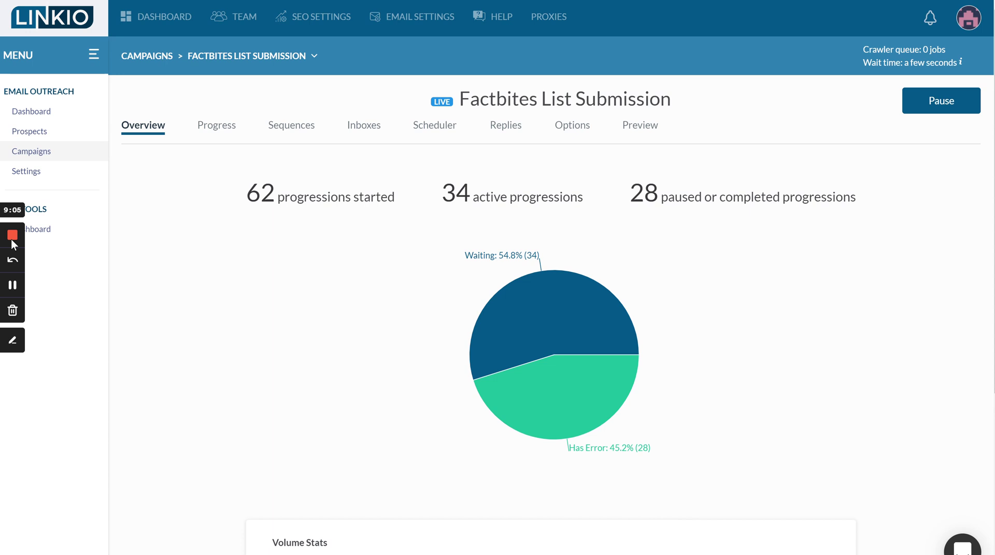
View the campaign's progress list and compare it with the Link building tools Serp project's Pick Emails page in the other browser tab.
click(163, 118)
click(213, 124)
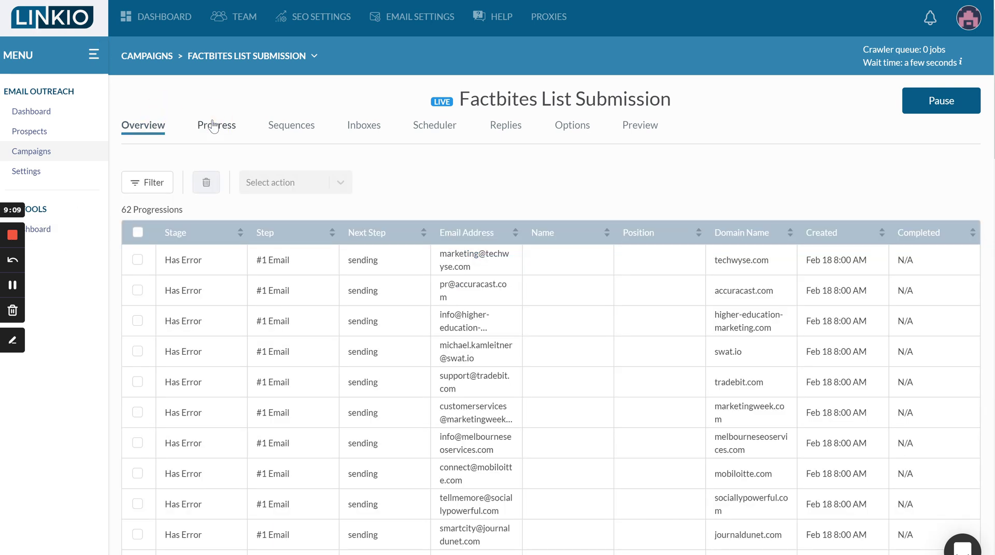
key(ctrl+Tab)
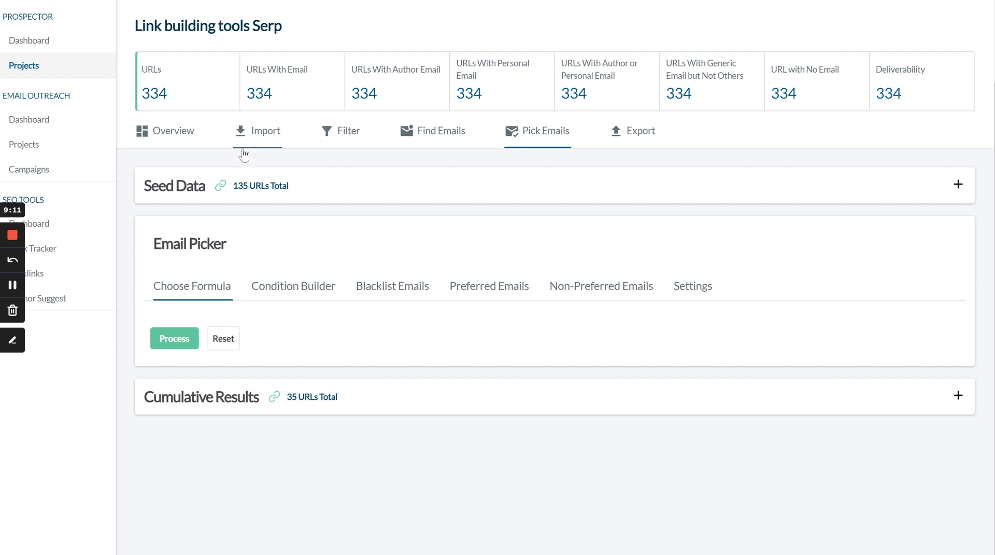
scroll(244, 155, up, 2)
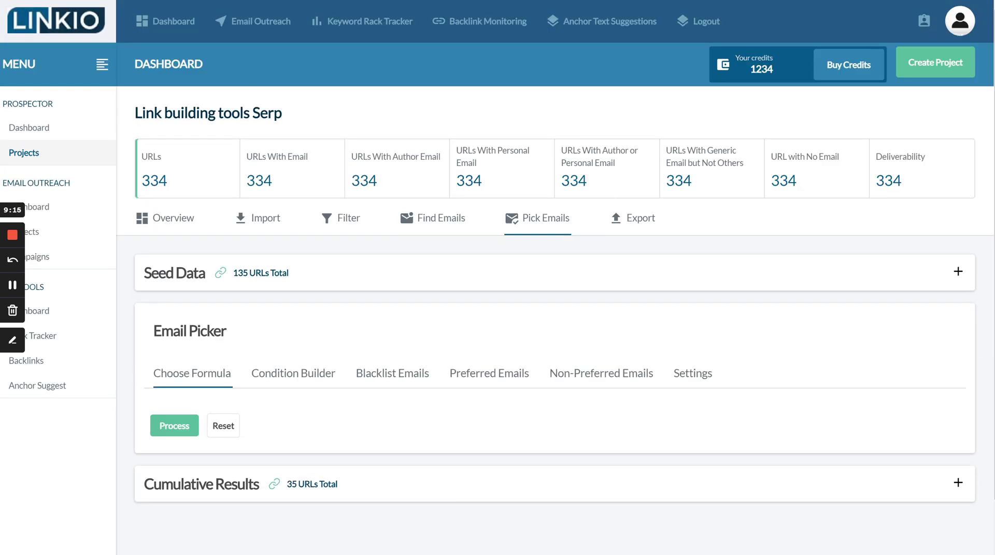
key(ctrl+Tab)
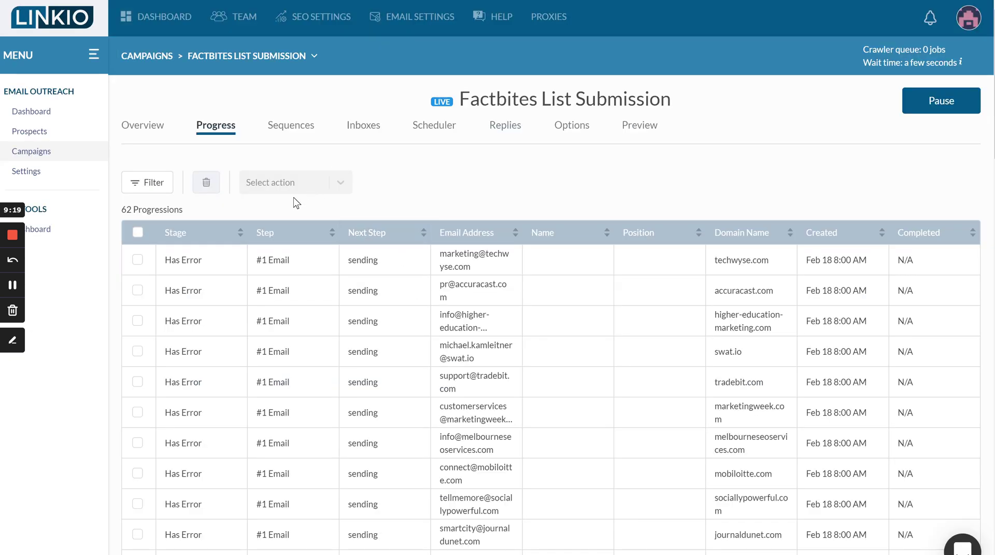
key(ctrl+Tab)
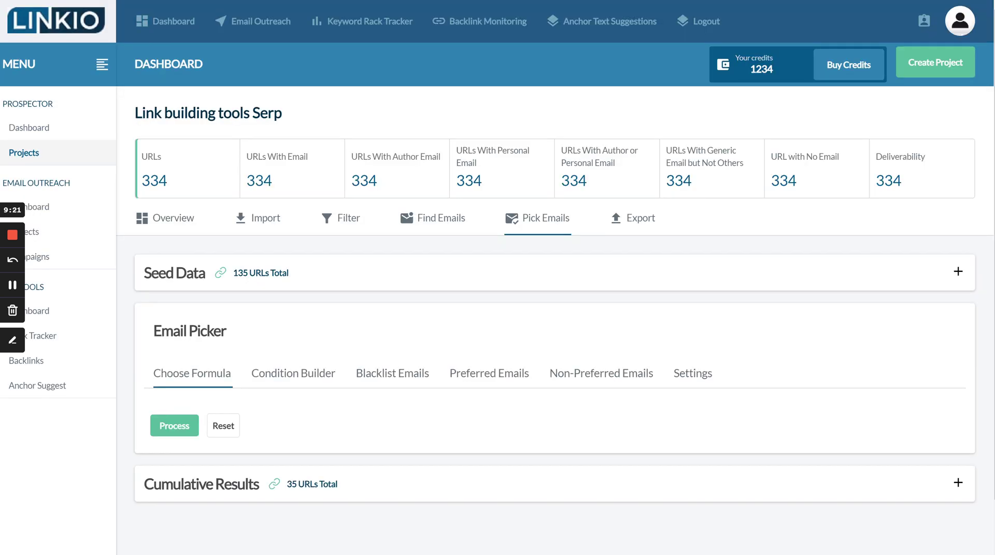